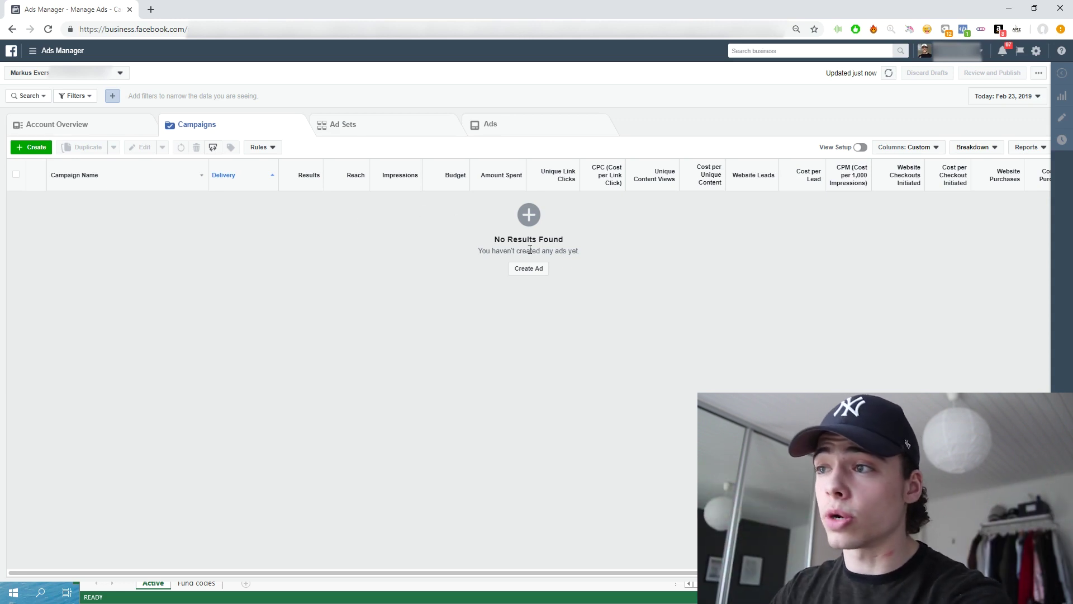
# Start a new campaign in Quick Creation, named "001 - WC - dog collar", with Conversions as the objective.
pyautogui.click(528, 269)
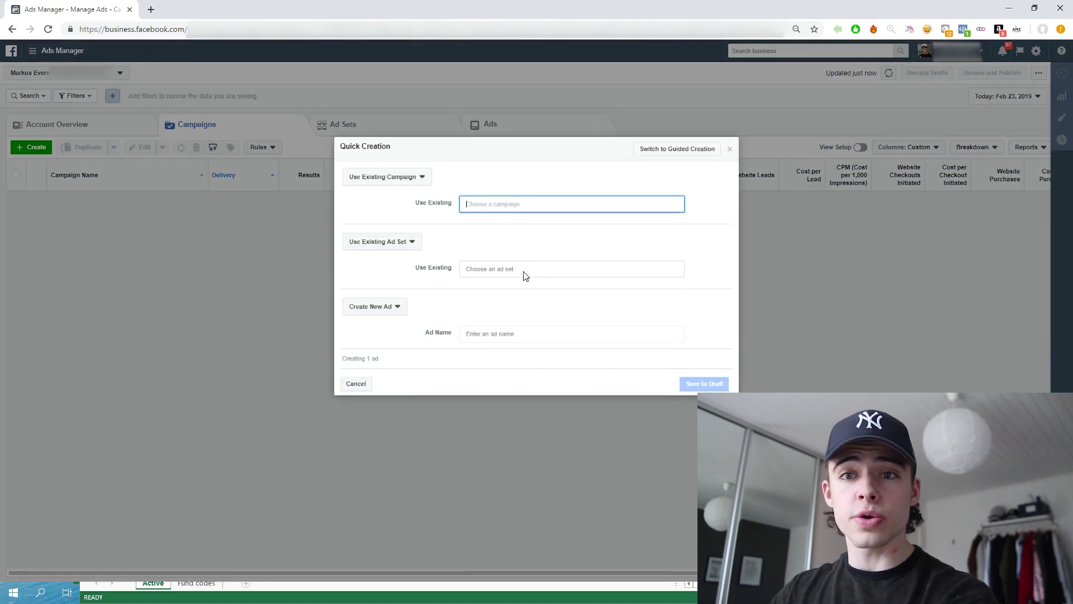
pyautogui.click(659, 153)
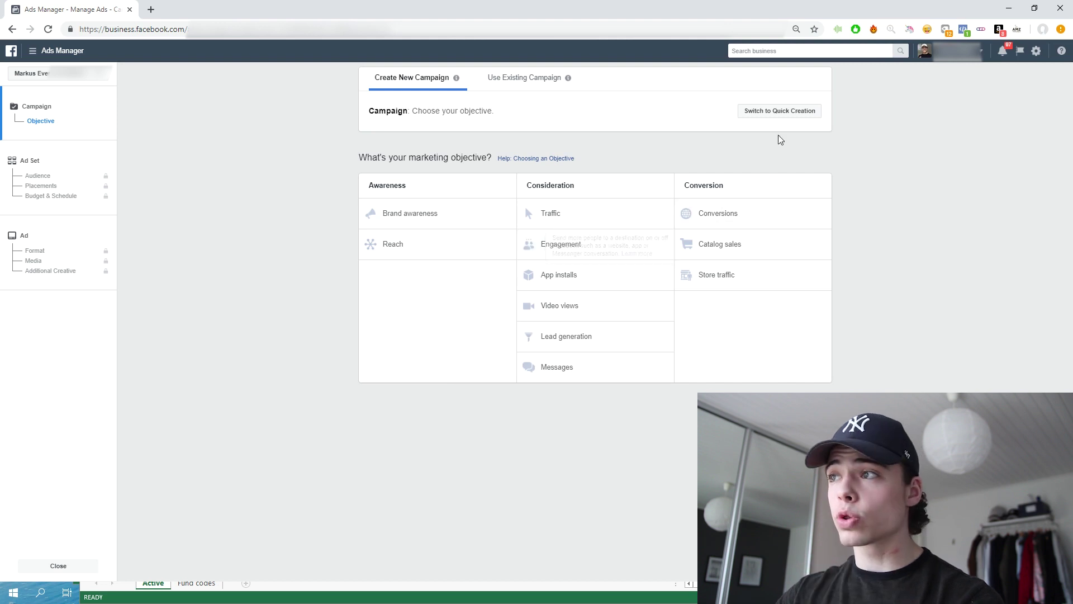
pyautogui.click(789, 116)
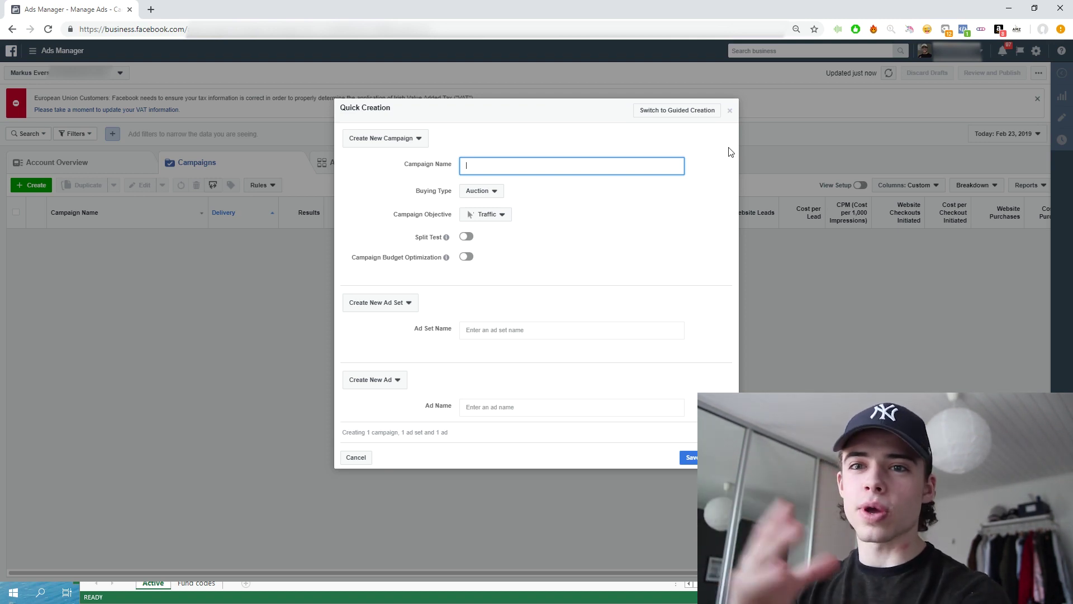
pyautogui.write('001 - WC')
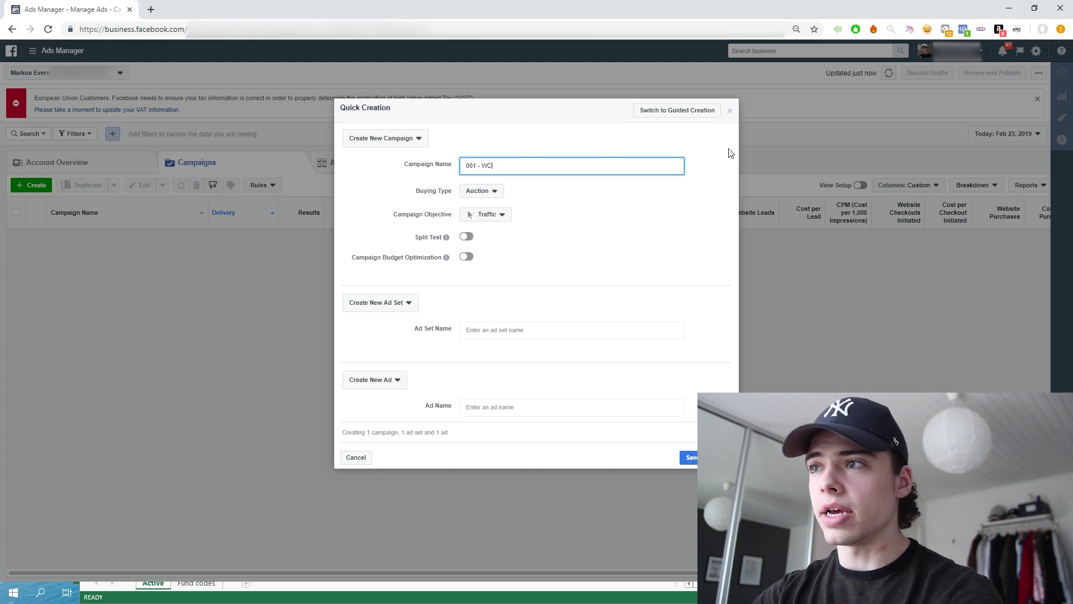
pyautogui.click(486, 215)
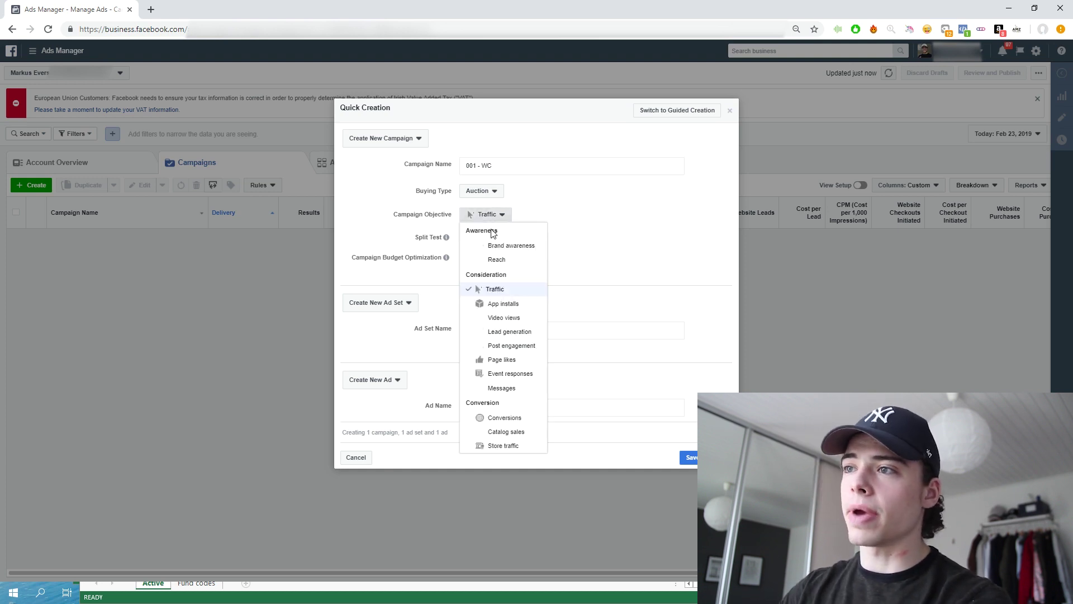
pyautogui.click(501, 419)
pyautogui.click(502, 163)
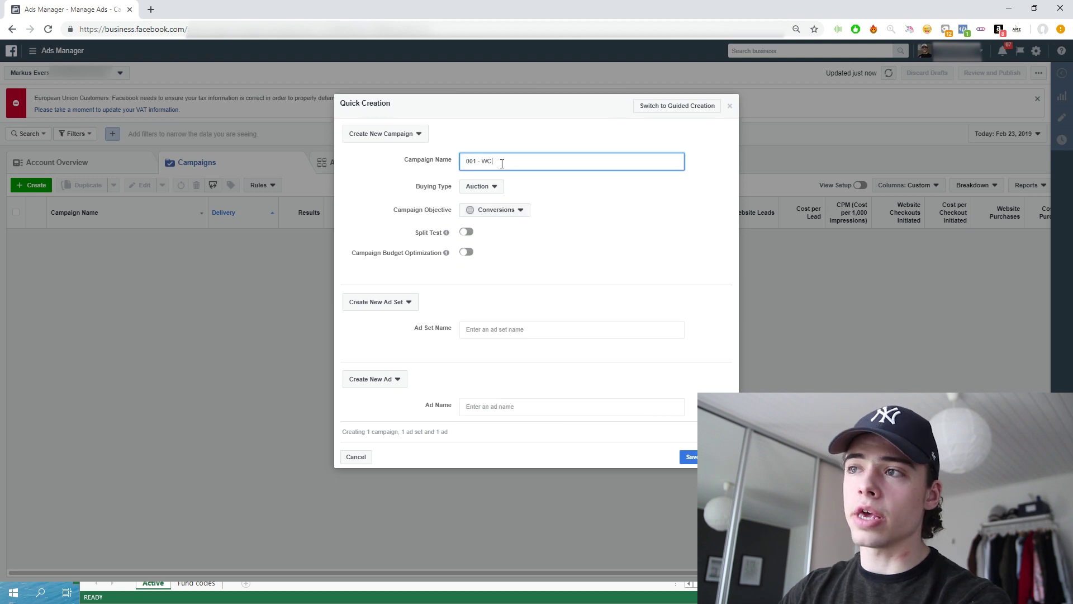
pyautogui.write('- dog collar')
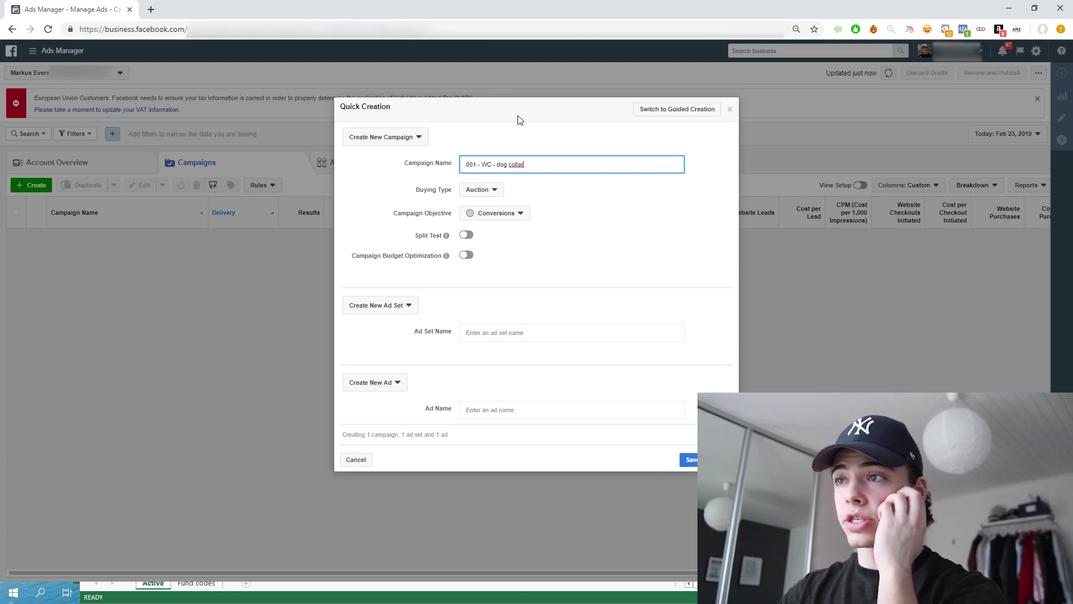
# Reuse the campaign name "001 - WC - dog collar" for the ad set and the ad, and save everything to draft.
pyautogui.click(519, 123)
pyautogui.tripleClick(535, 164)
pyautogui.hotkey('ctrl', 'c')
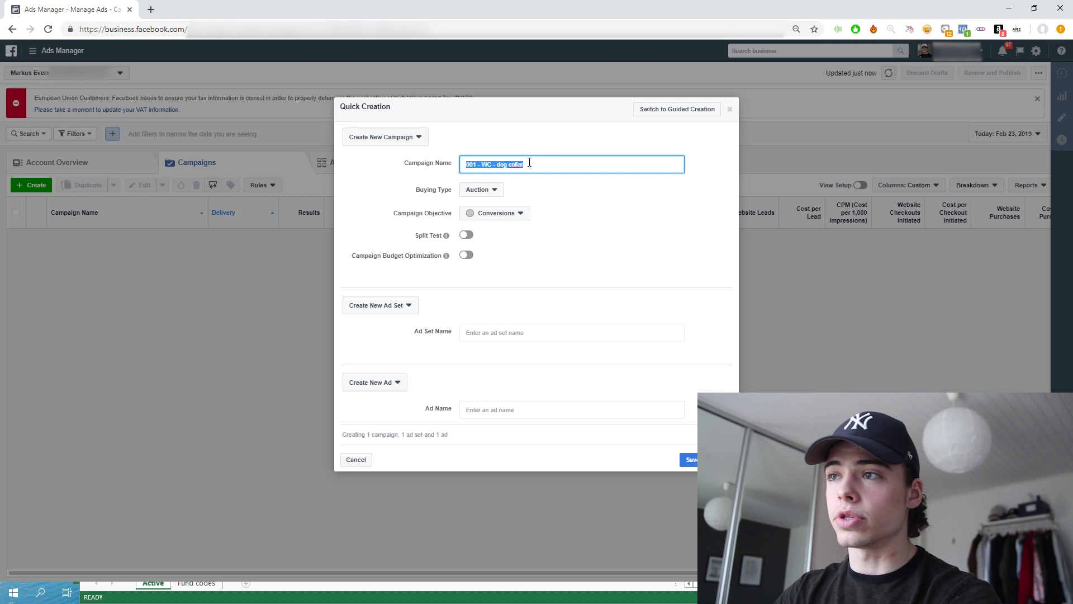
pyautogui.click(517, 332)
pyautogui.hotkey('ctrl', 'v')
pyautogui.click(592, 409)
pyautogui.hotkey('ctrl', 'v')
pyautogui.click(689, 459)
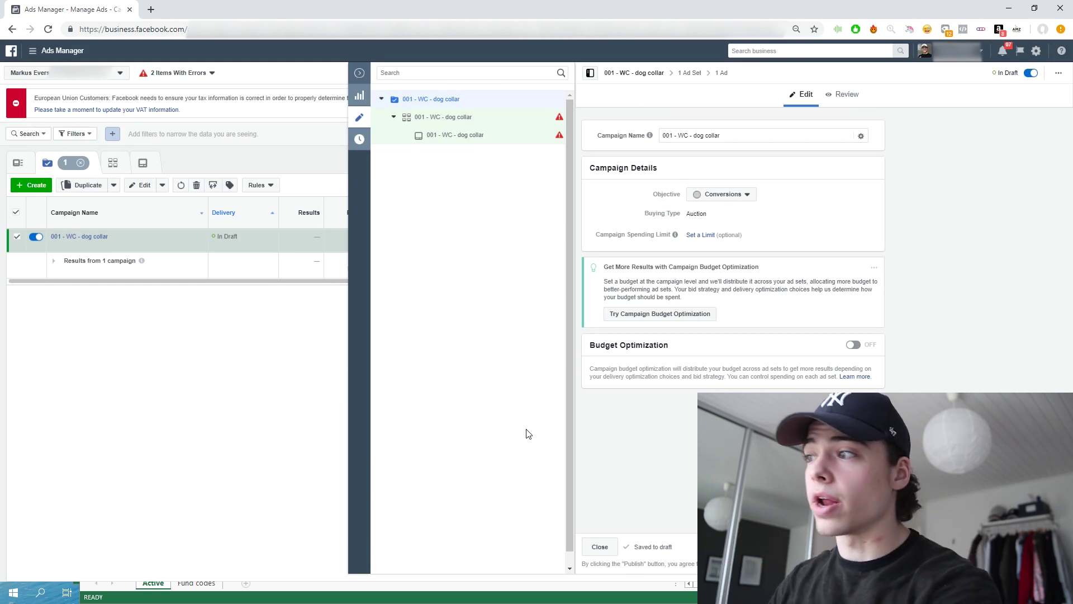
# Close the editor and examine how the draft campaign and its ad set are organised in their lists.
pyautogui.click(359, 72)
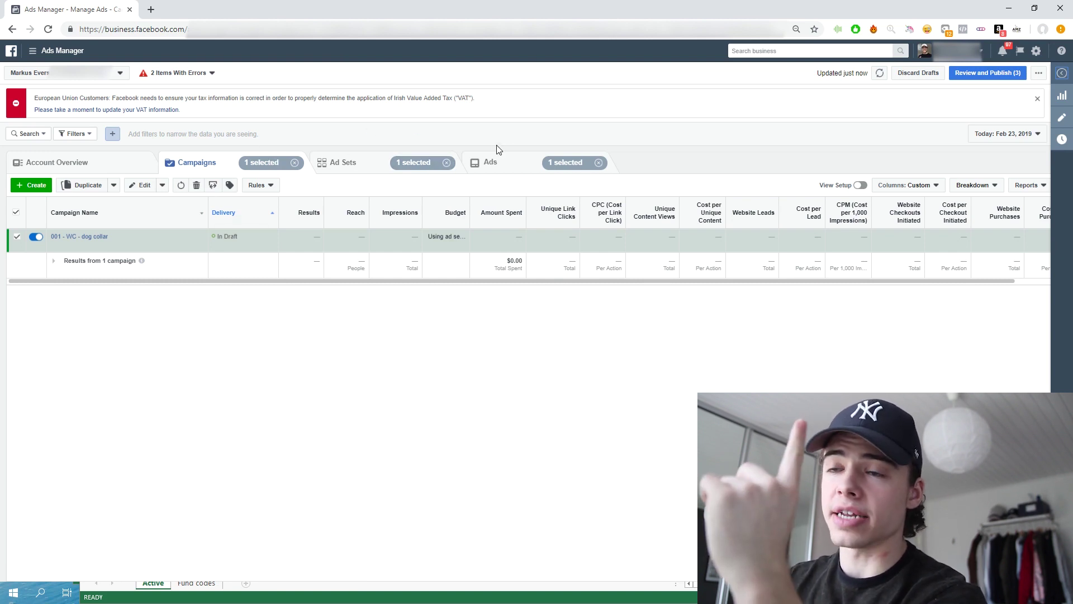
pyautogui.click(85, 236)
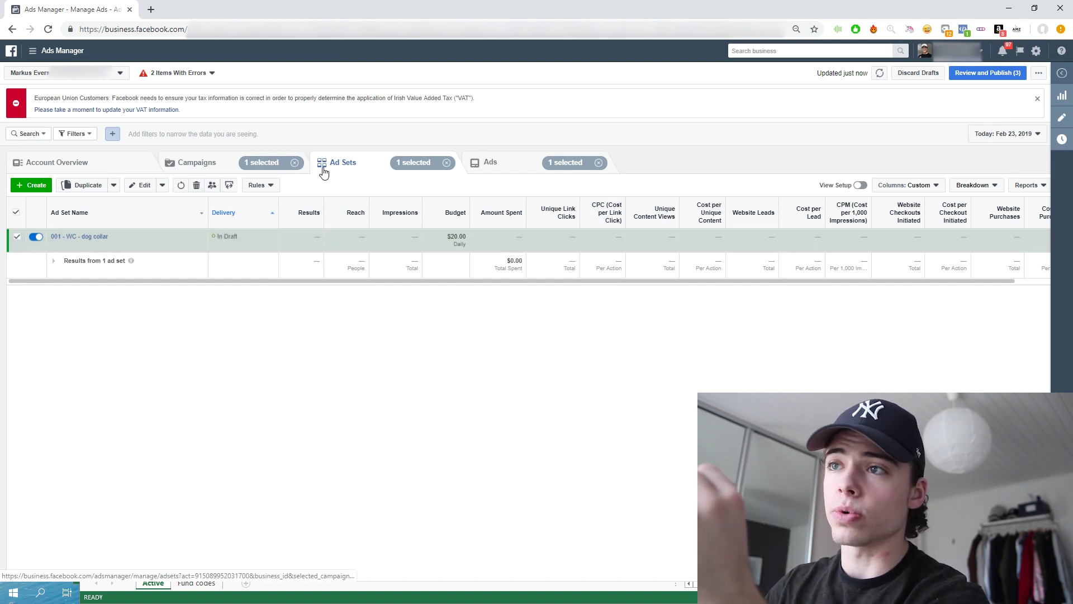
pyautogui.click(196, 162)
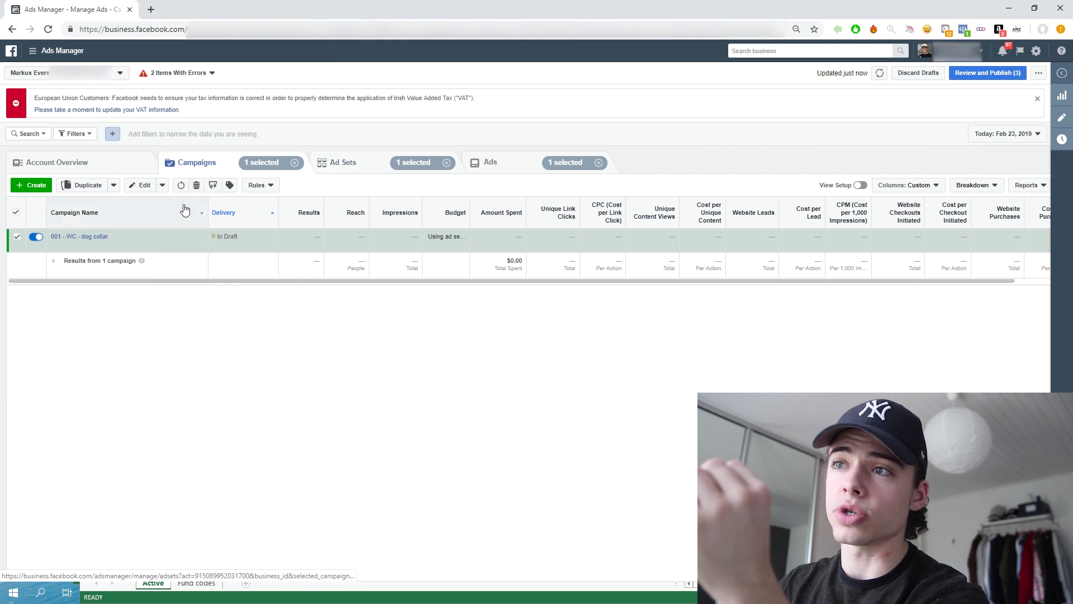
pyautogui.click(17, 240)
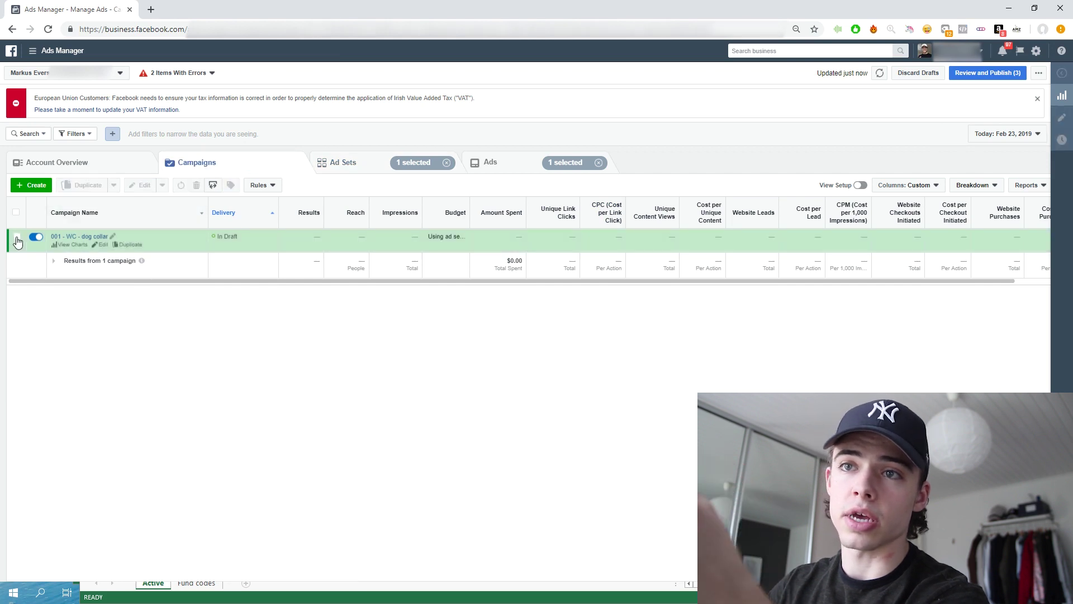
pyautogui.click(17, 239)
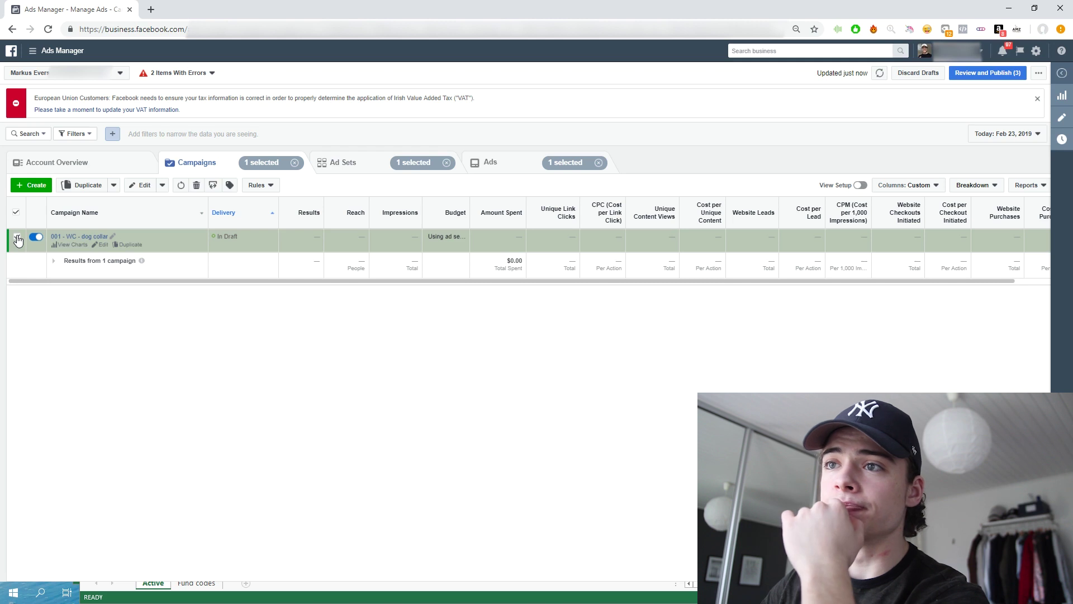
pyautogui.click(371, 163)
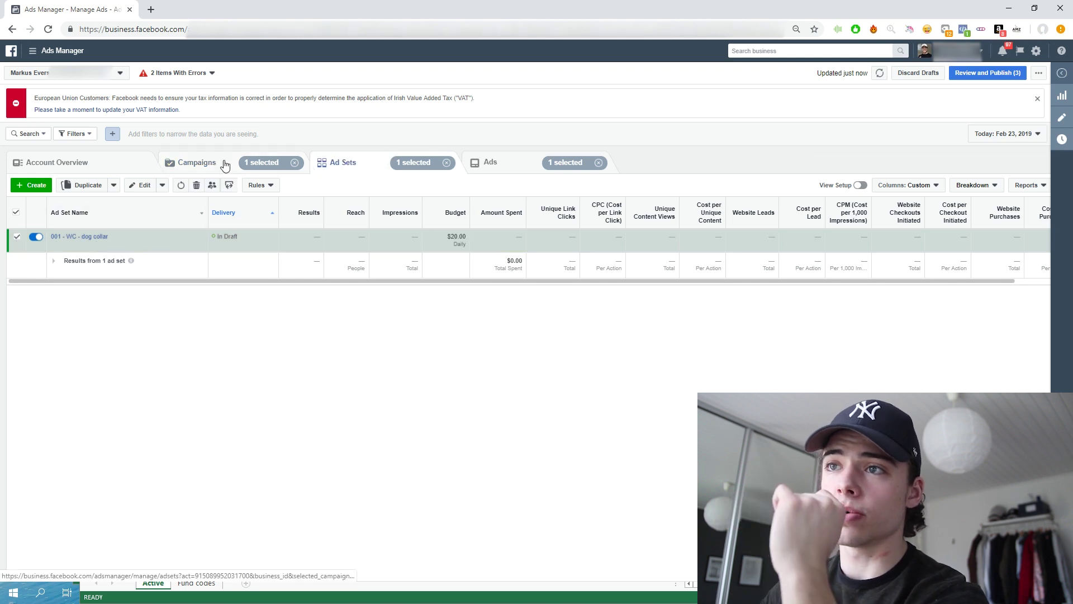
pyautogui.click(224, 163)
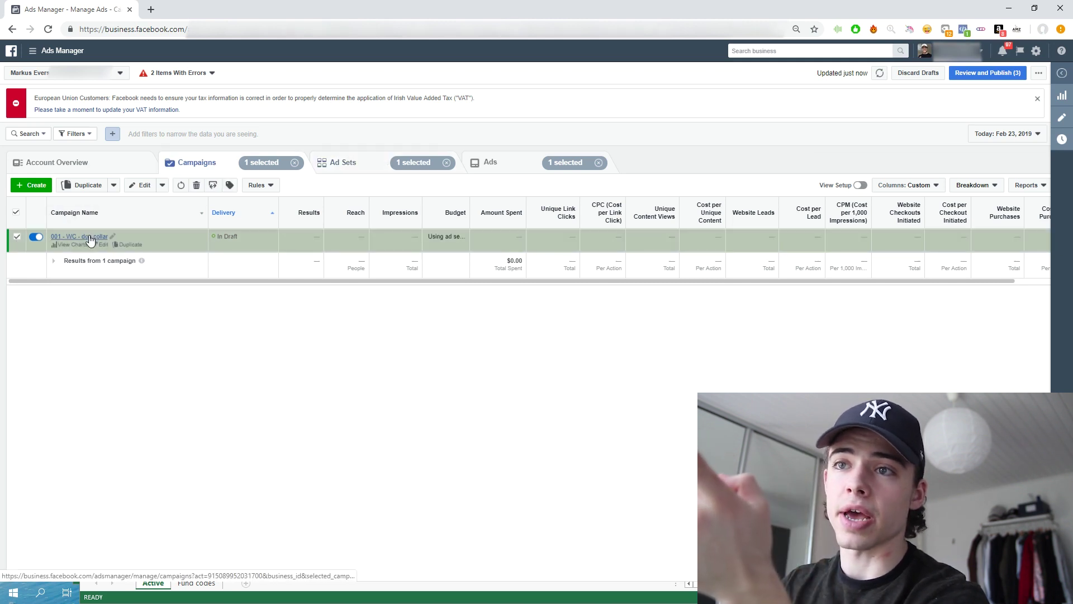
pyautogui.click(91, 237)
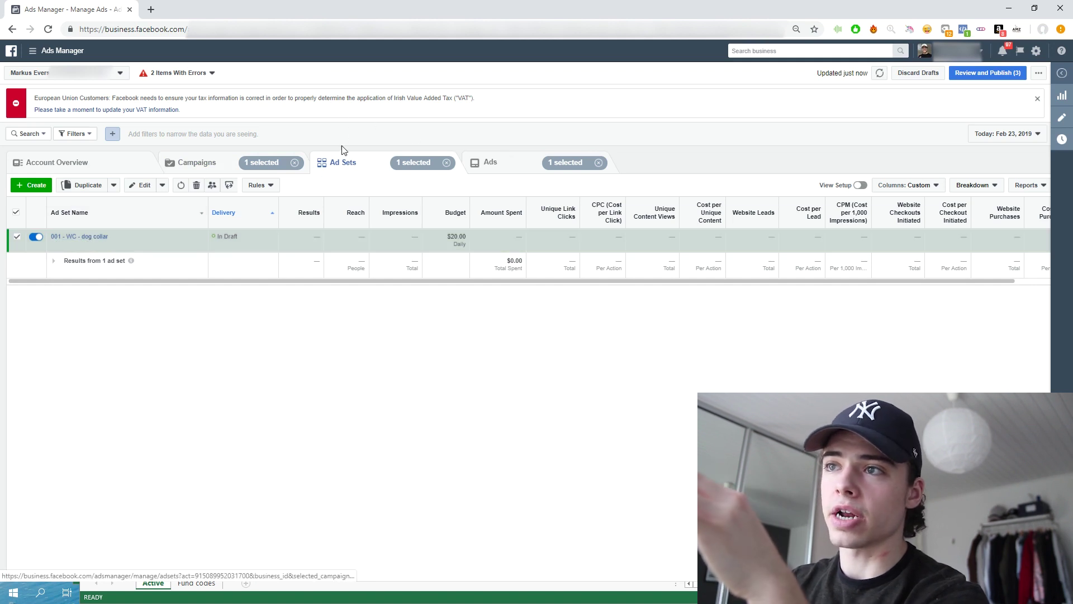
# Open the dog collar ad set for editing and choose Purchase as its website conversion event.
pyautogui.moveTo(90, 243)
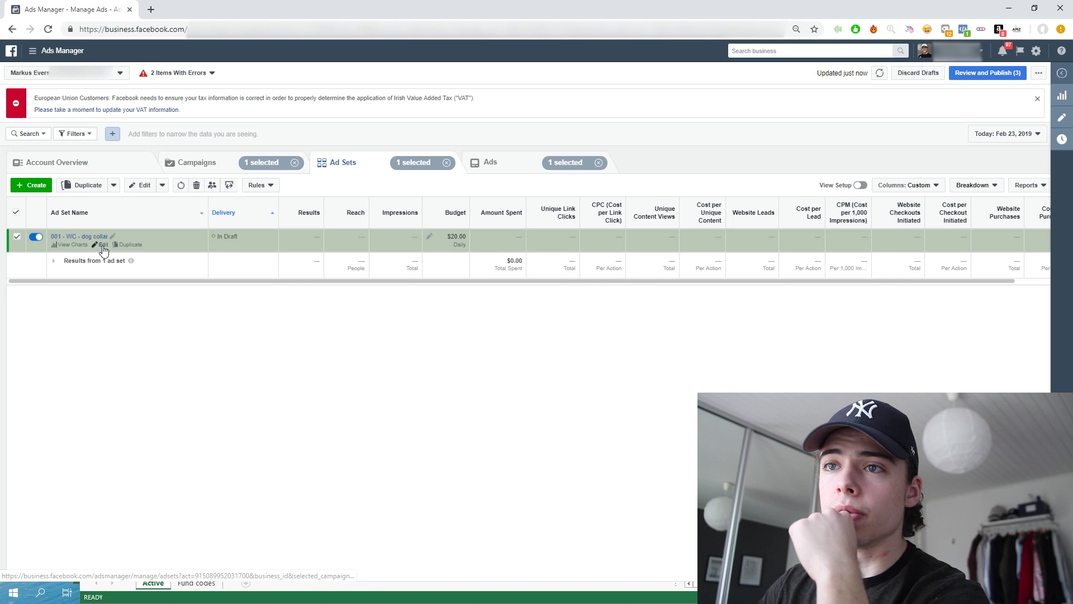
pyautogui.click(103, 245)
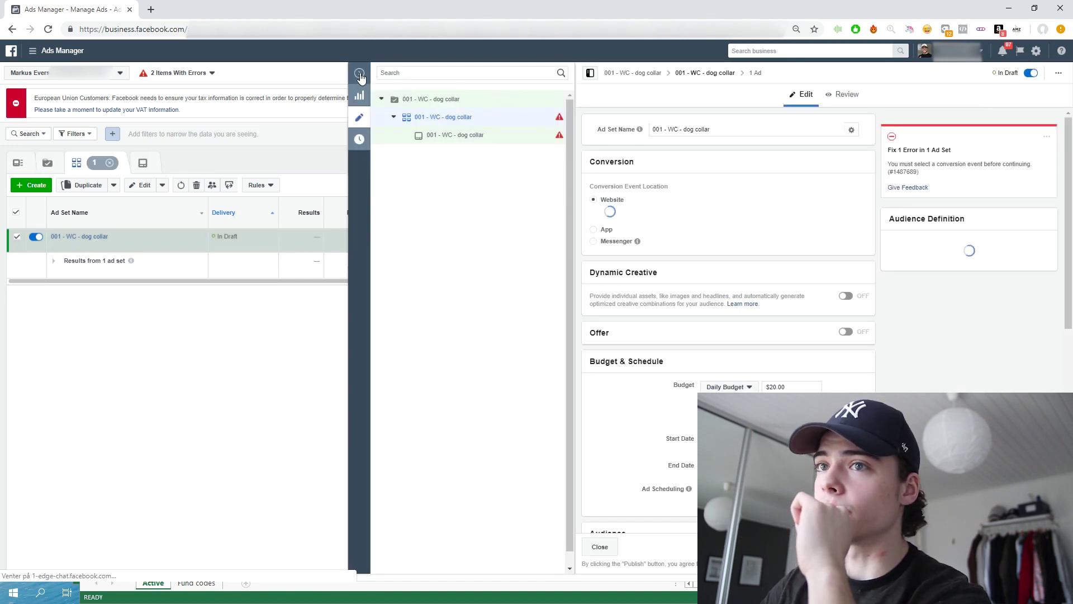
pyautogui.click(361, 74)
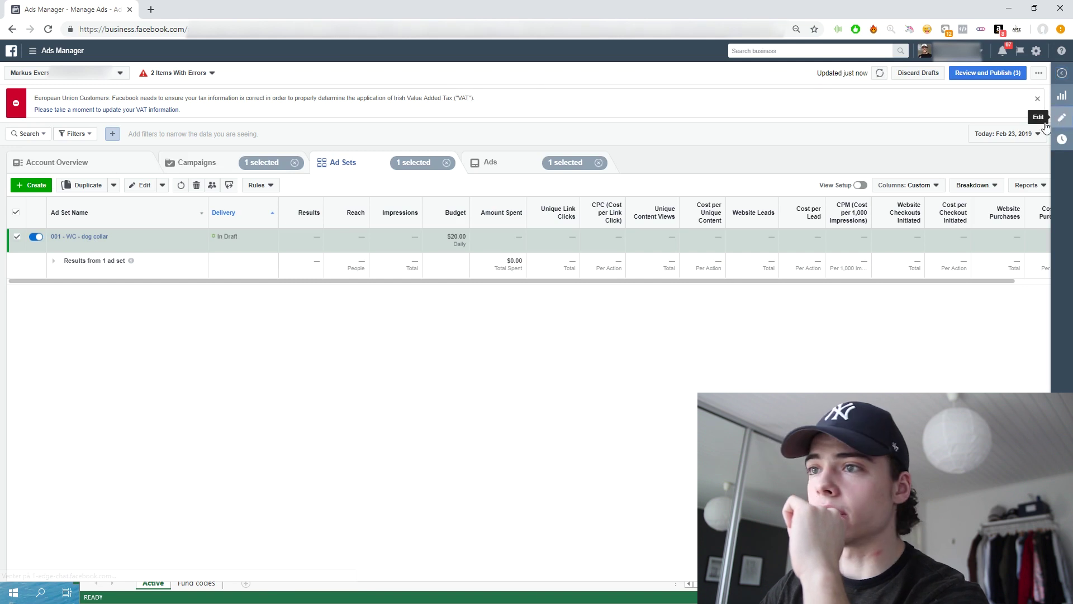
pyautogui.click(102, 244)
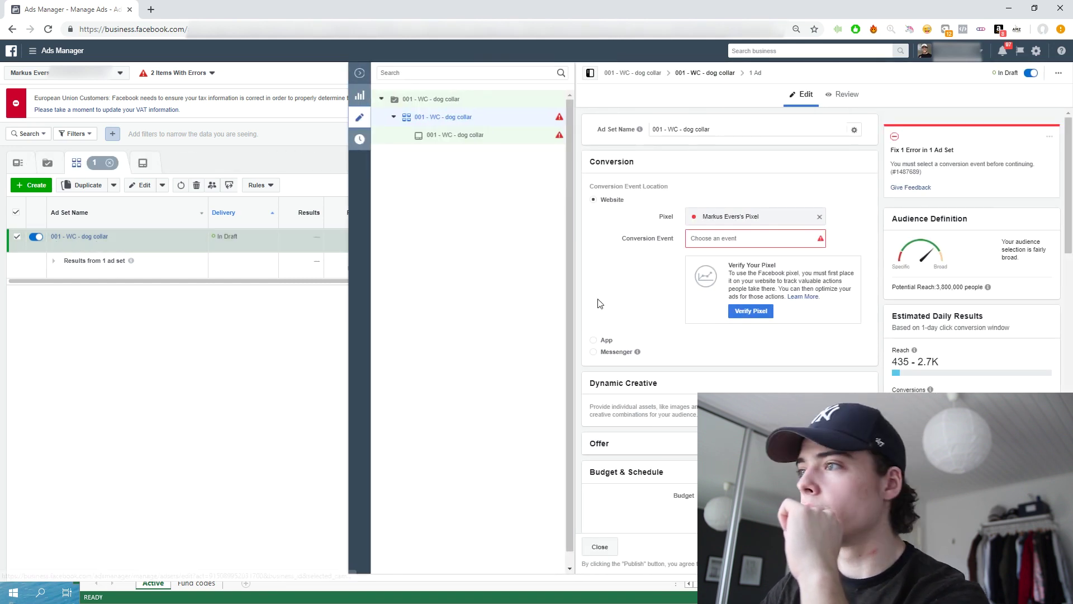
pyautogui.click(751, 237)
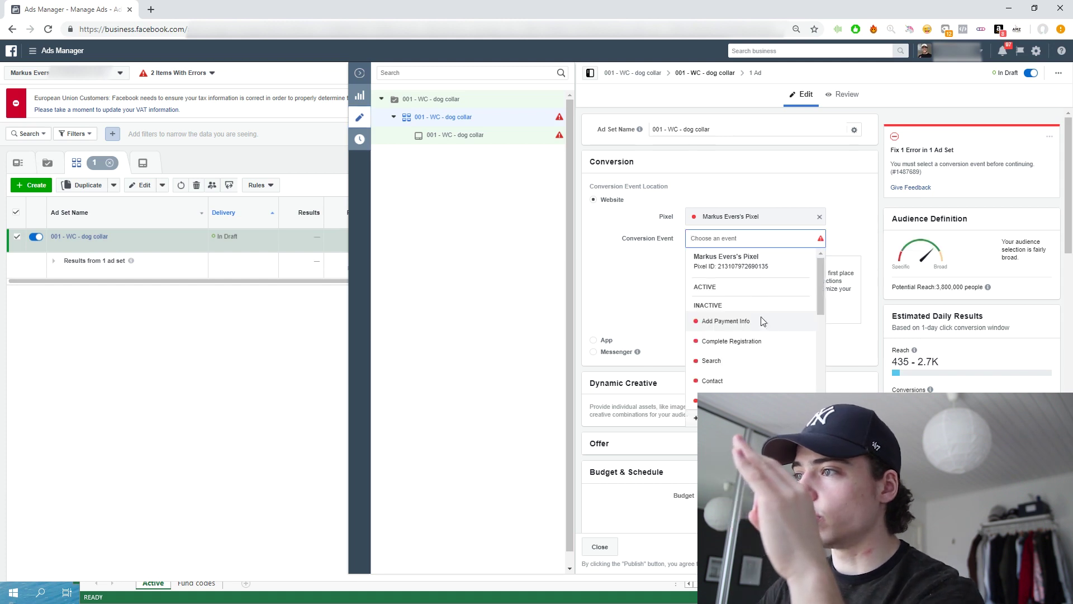
pyautogui.scroll(-1, 774, 329)
pyautogui.scroll(-5, 773, 328)
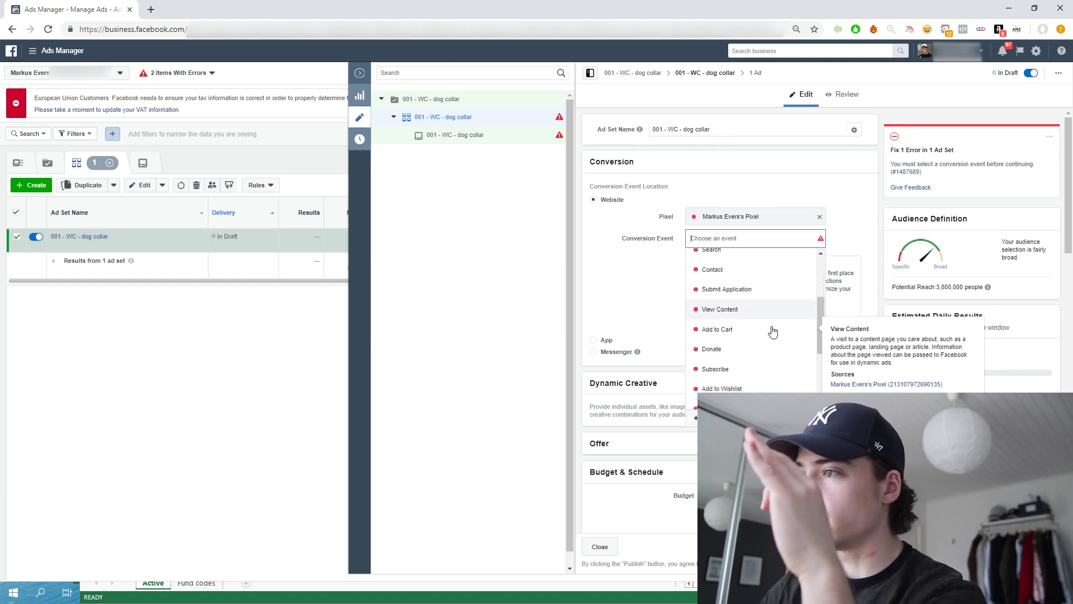
pyautogui.scroll(-1, 740, 371)
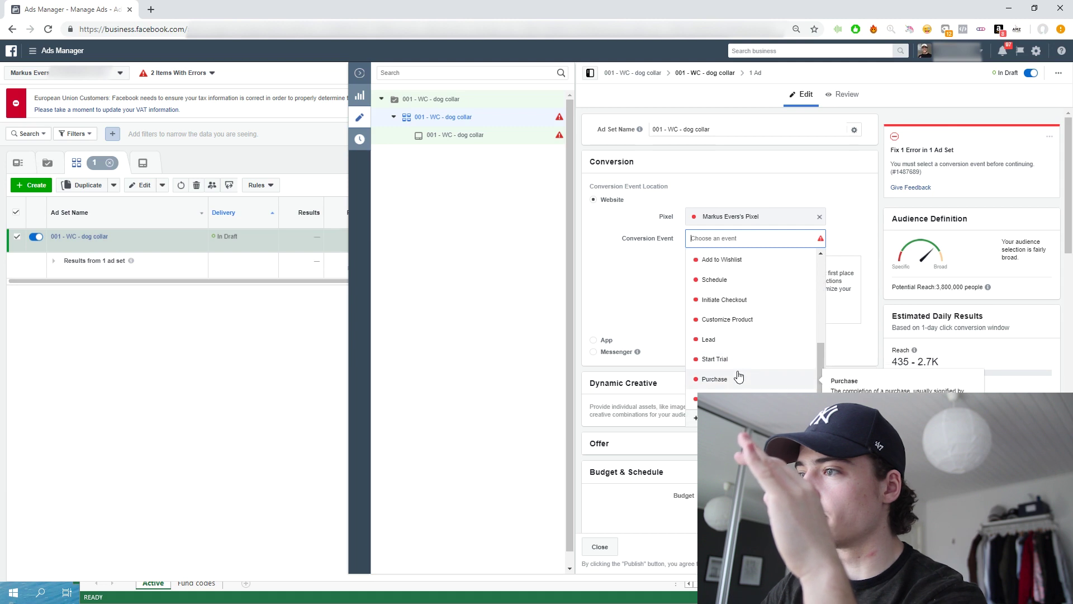
pyautogui.click(738, 376)
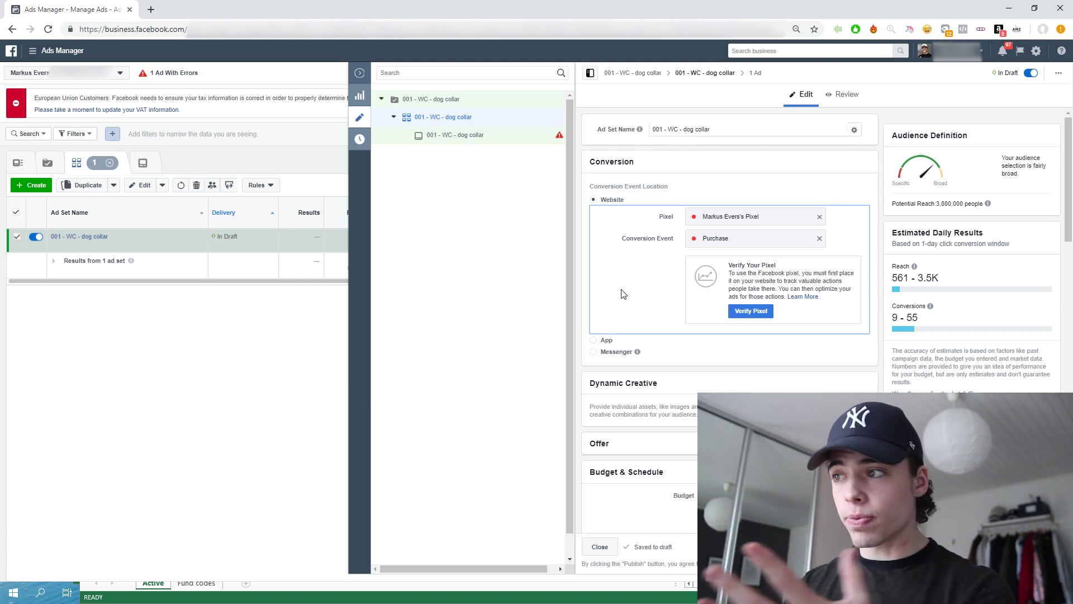
# Set the ad set's daily budget to $6.00.
pyautogui.scroll(-1, 623, 294)
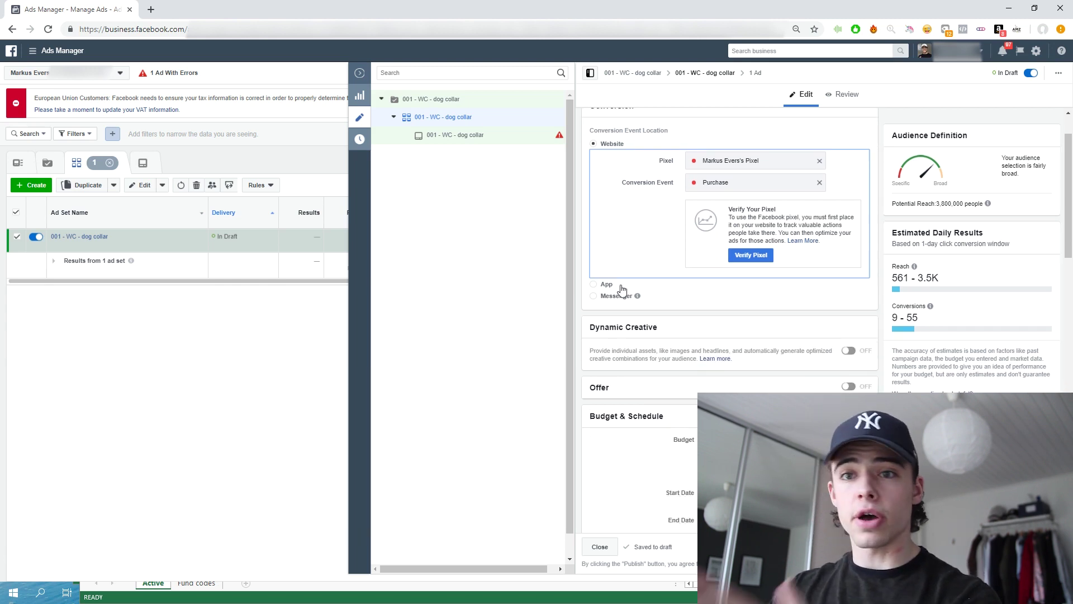
pyautogui.scroll(1, 622, 289)
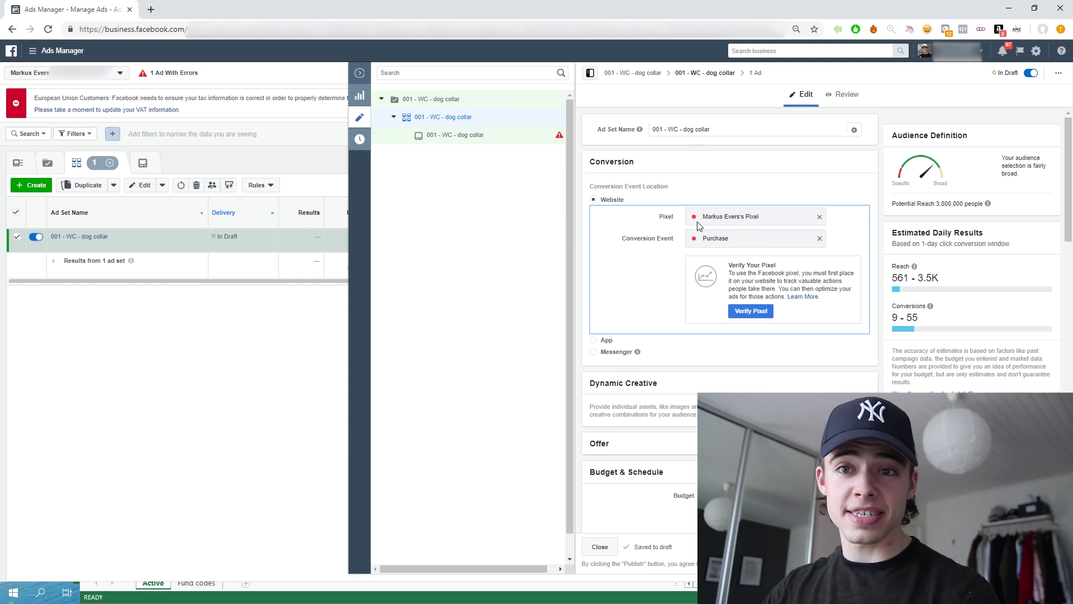
pyautogui.scroll(-1, 643, 257)
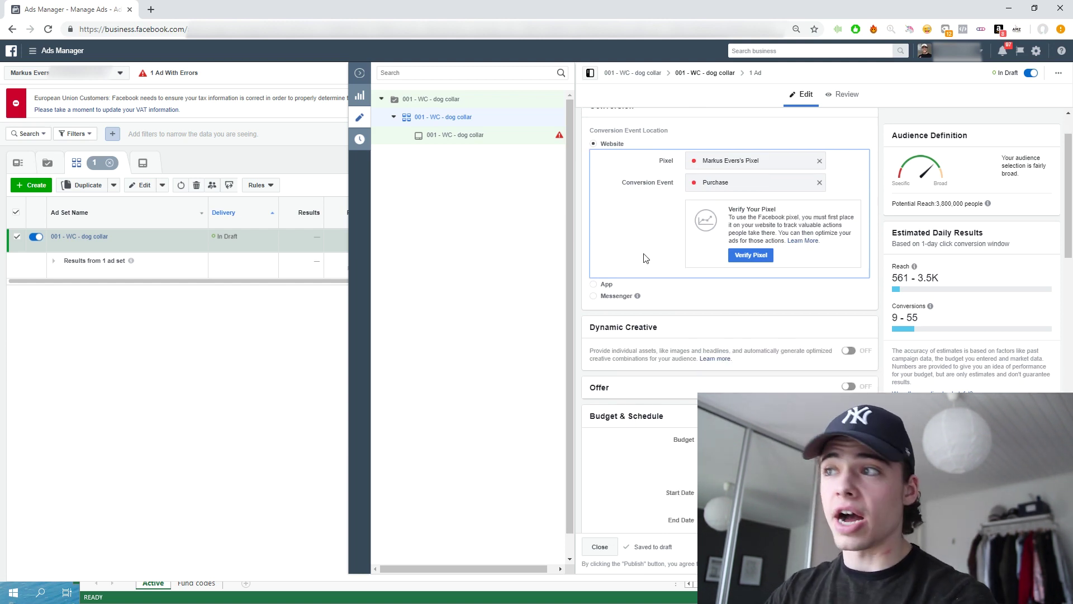
pyautogui.scroll(-3, 644, 257)
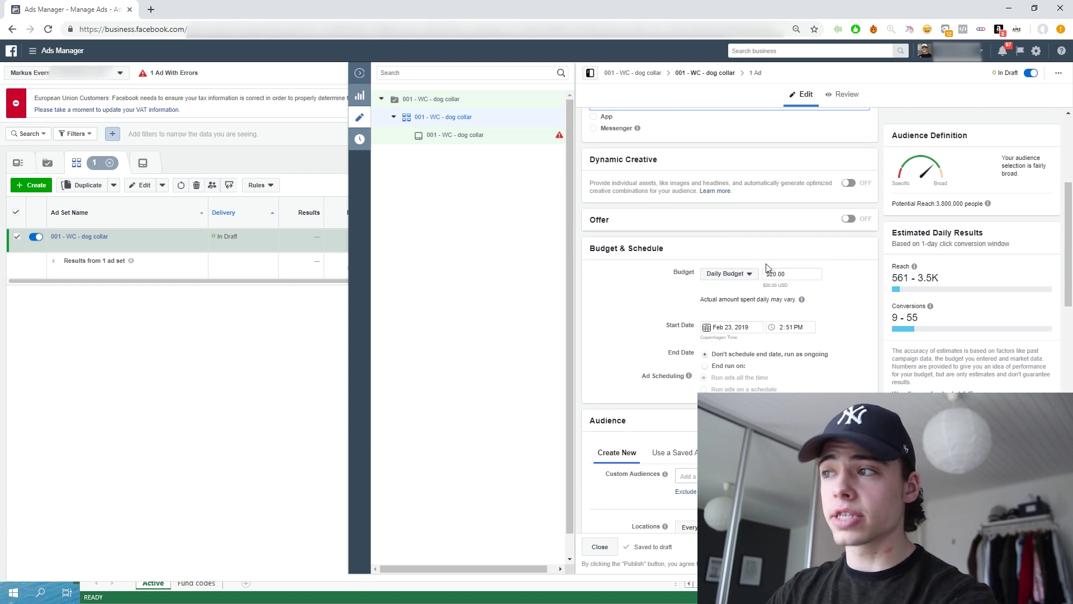
pyautogui.doubleClick(785, 273)
pyautogui.write('6')
pyautogui.click(678, 236)
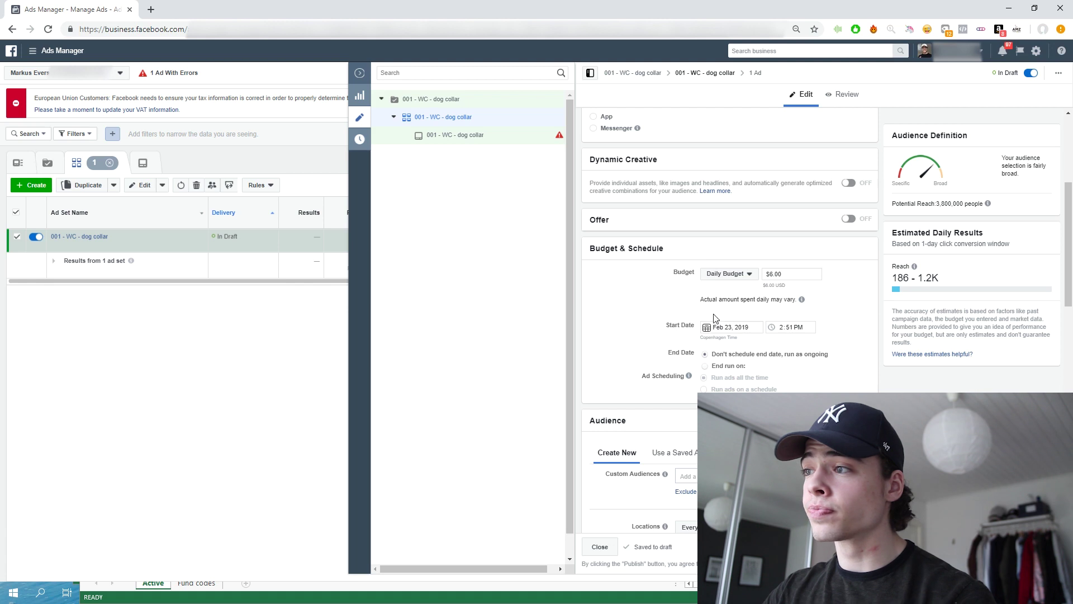
# Schedule the ad set to start on Feb 24, 2019 at 12:00 AM.
pyautogui.click(730, 327)
pyautogui.write('2/24/2019')
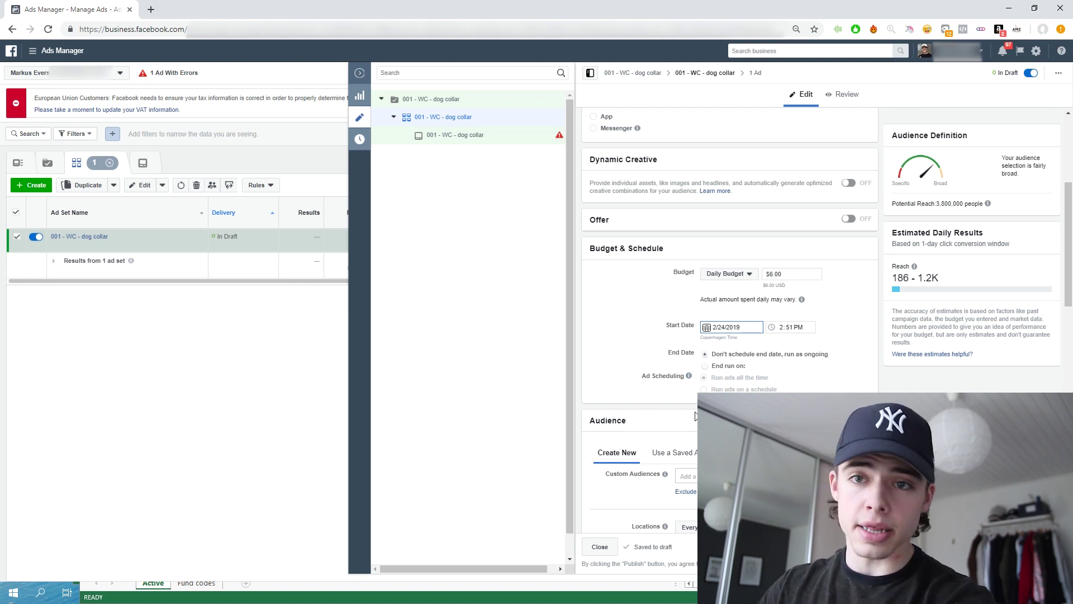
pyautogui.click(744, 327)
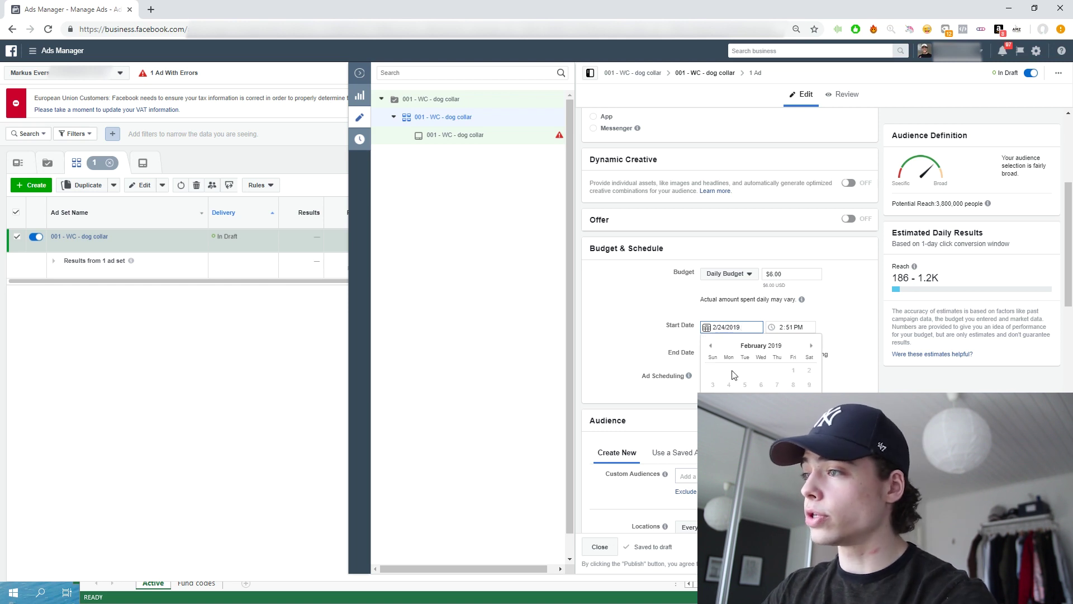
pyautogui.click(661, 411)
pyautogui.click(784, 330)
pyautogui.write('1200a')
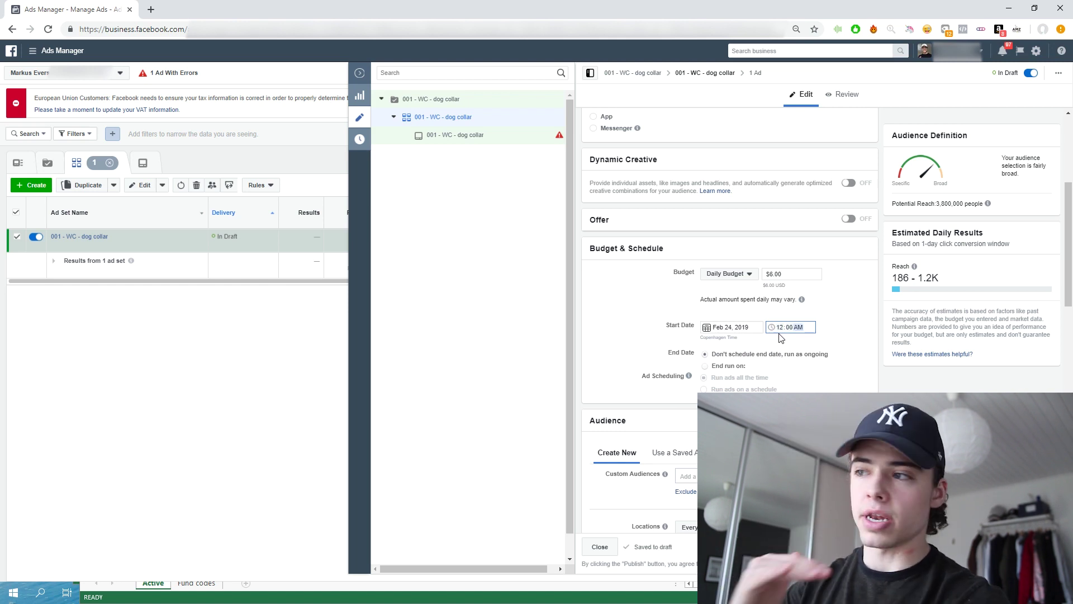
pyautogui.click(620, 346)
# Target people who live in the location and remove Denmark from the audience's locations.
pyautogui.scroll(-3, 619, 344)
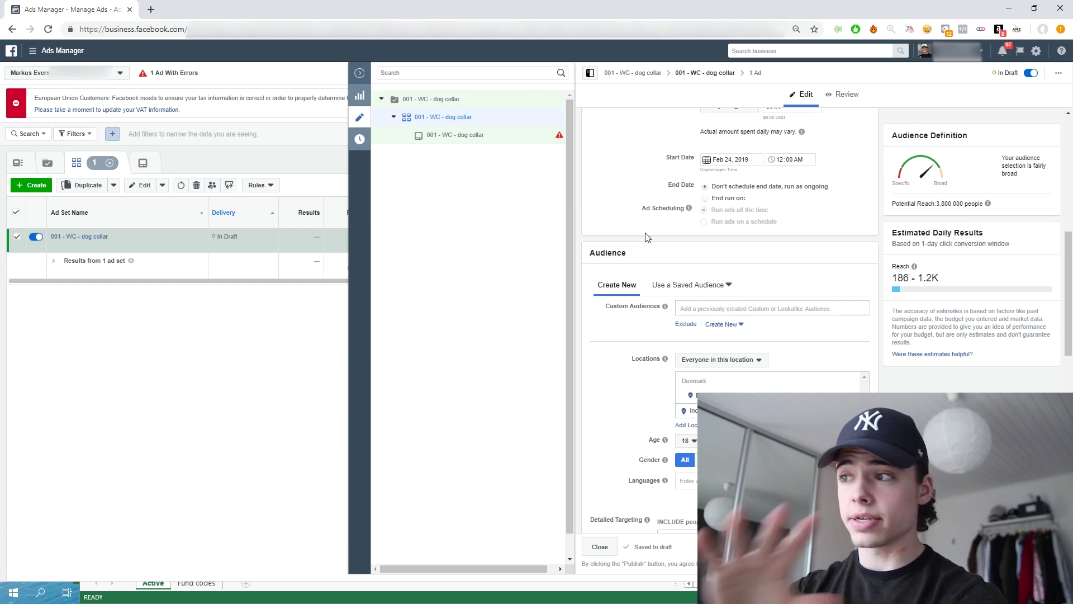
pyautogui.scroll(-2, 648, 234)
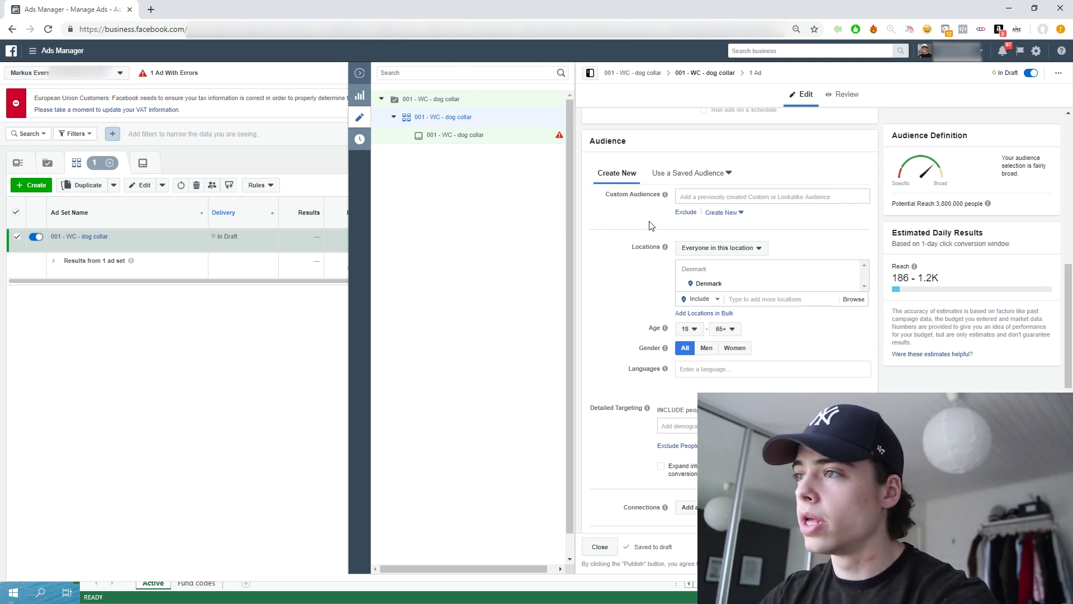
pyautogui.click(703, 251)
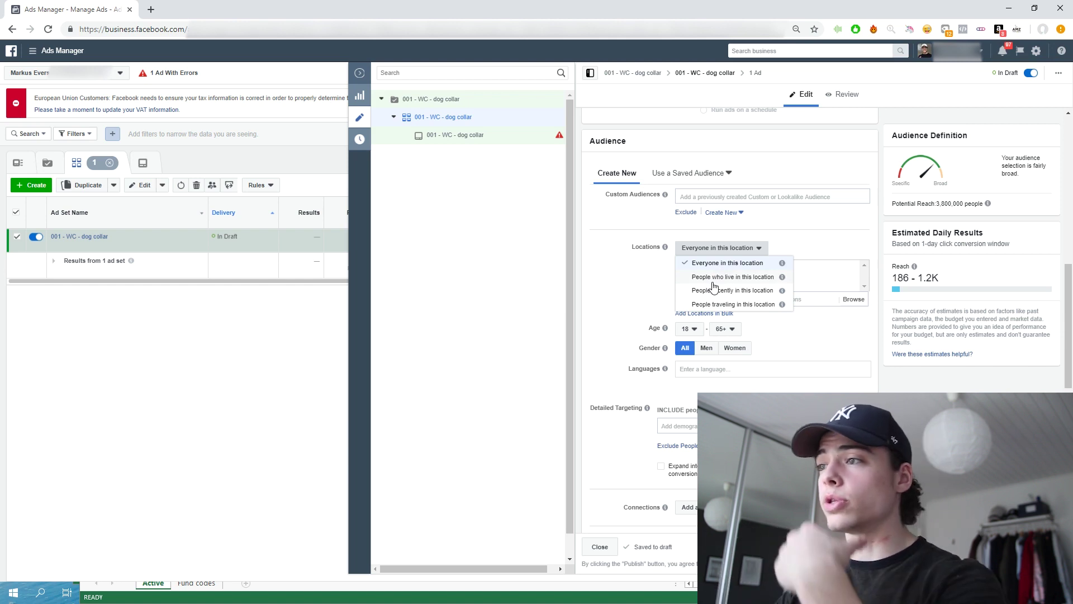
pyautogui.click(700, 277)
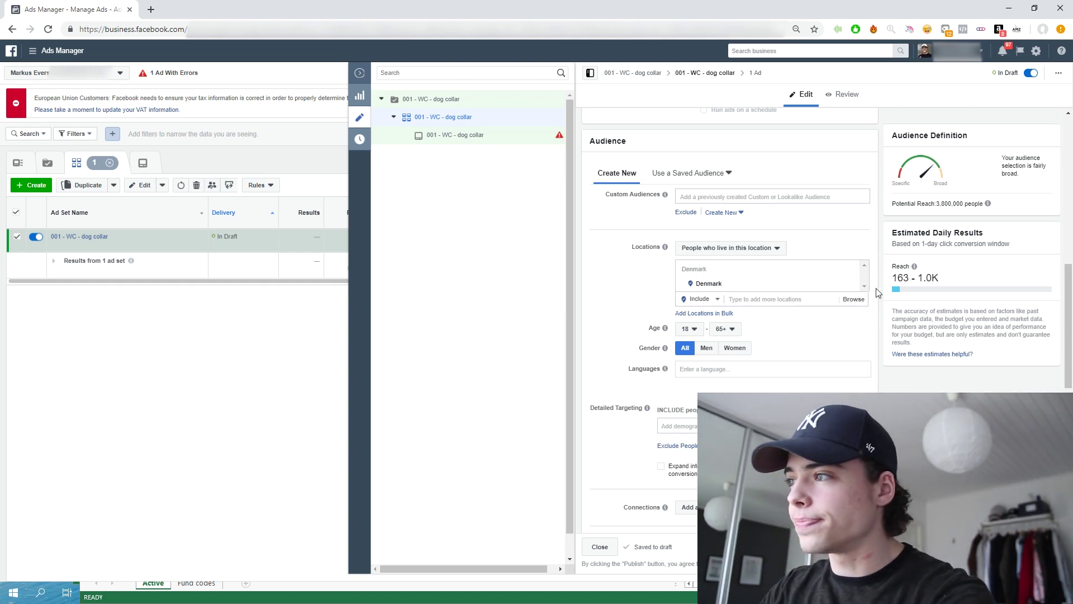
pyautogui.click(852, 284)
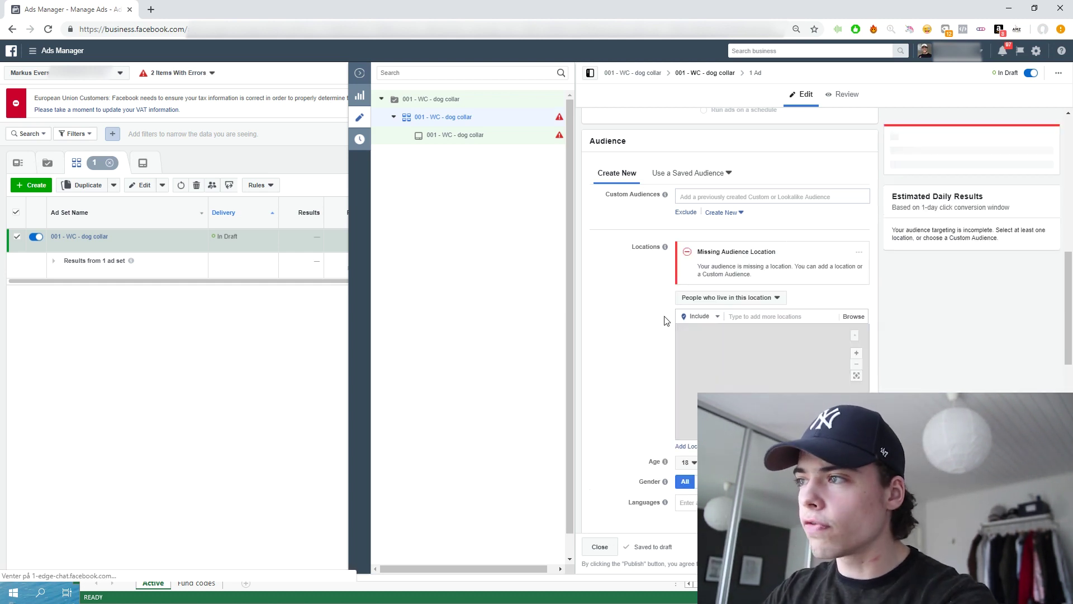
# Start a new saved location list for the audience with Countries as its location type.
pyautogui.click(855, 317)
pyautogui.click(757, 364)
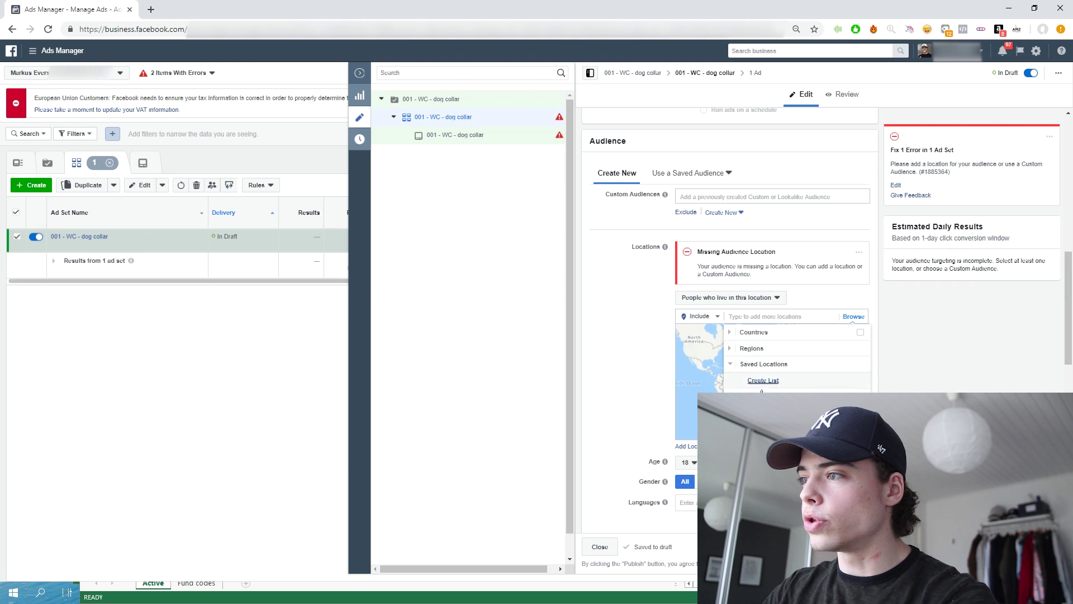
pyautogui.click(646, 368)
pyautogui.click(855, 316)
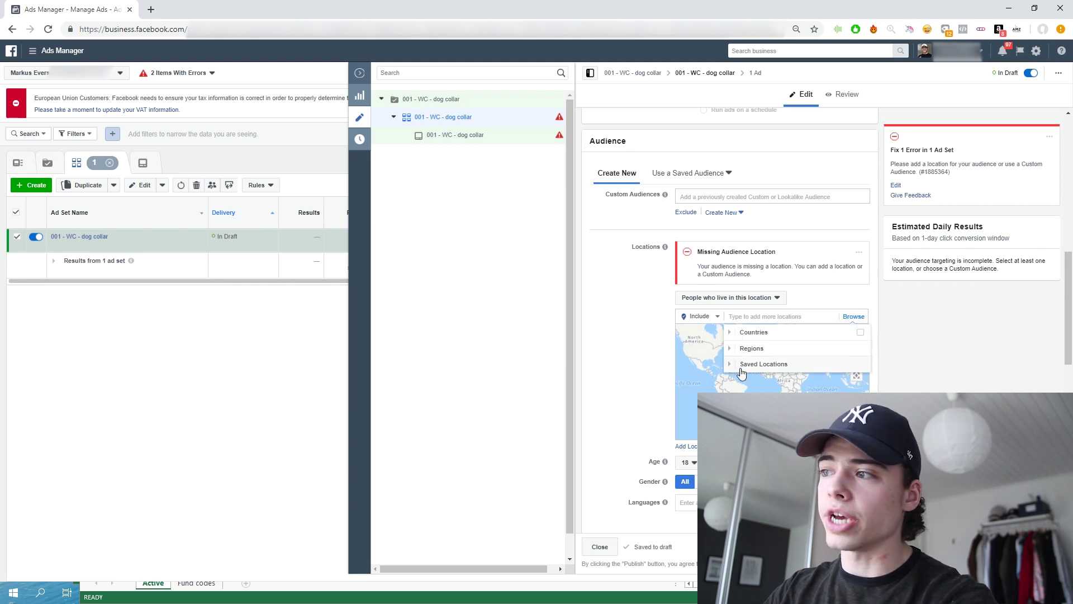
pyautogui.click(742, 366)
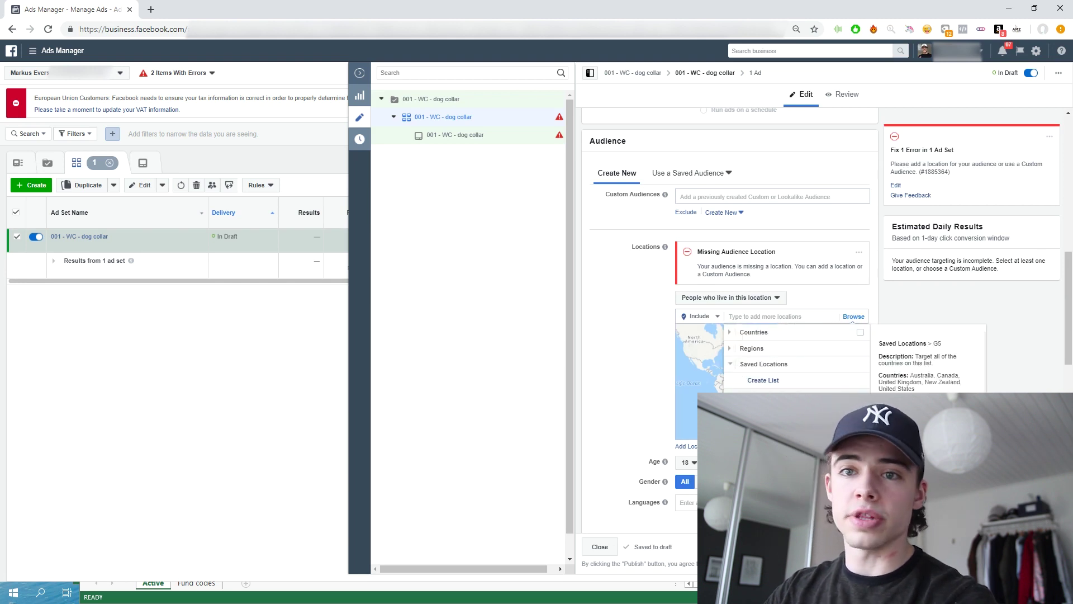
pyautogui.click(763, 381)
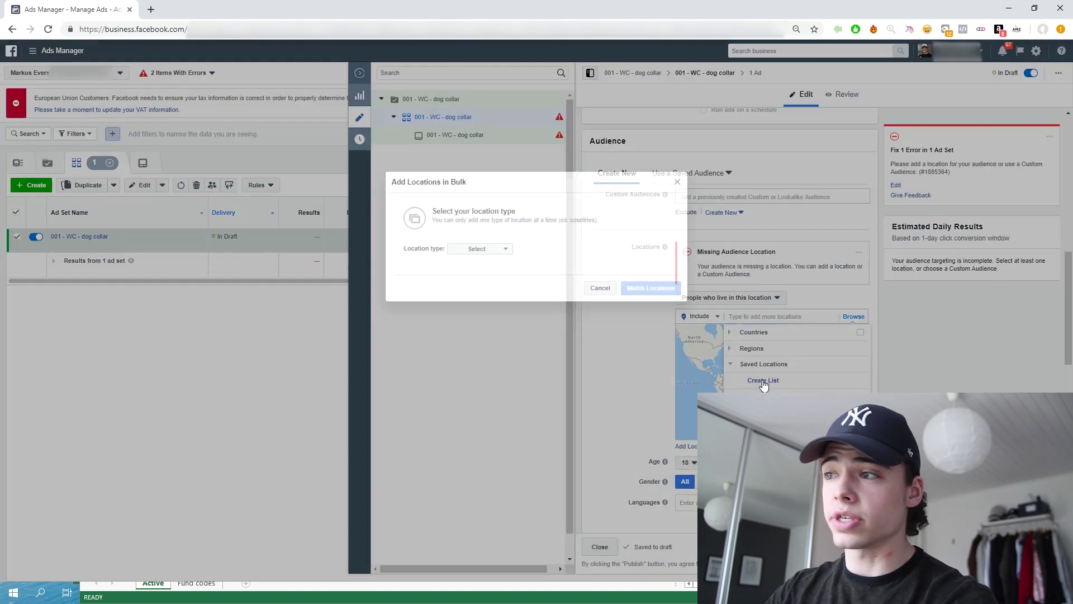
pyautogui.click(492, 249)
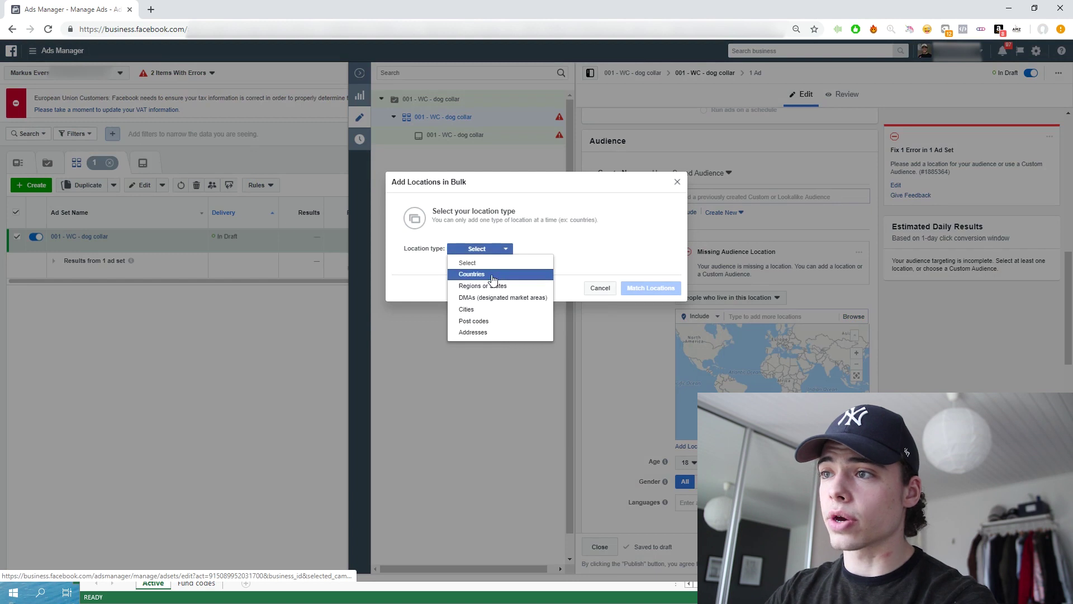
pyautogui.click(490, 275)
pyautogui.click(473, 266)
# Enter United States, Canada, Australia, New Zealand and United Kingdom in the bulk list, match them and add all five to the audience.
pyautogui.write('unit')
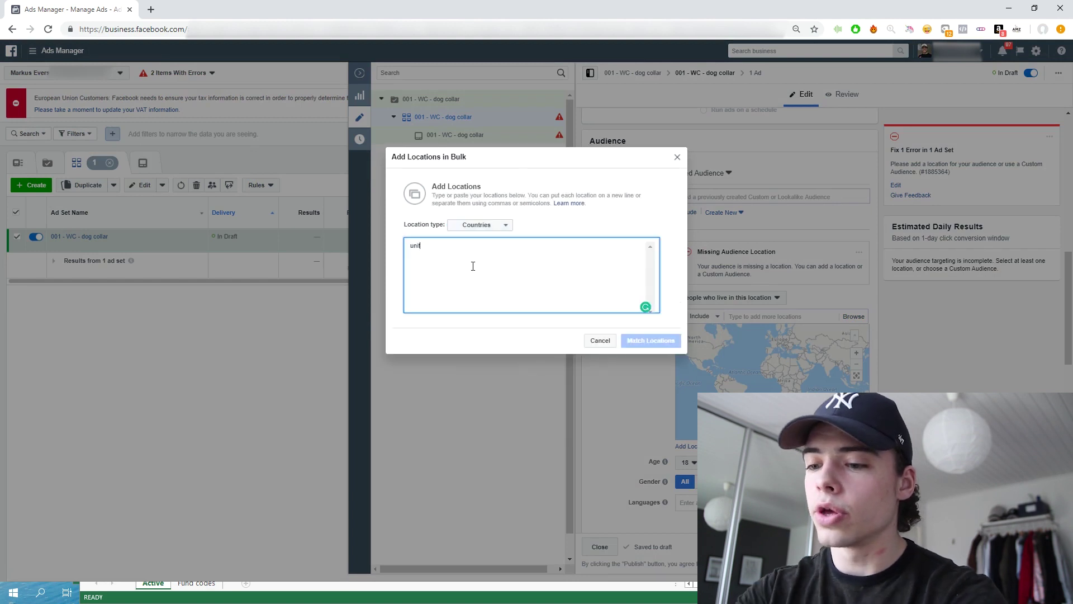
pyautogui.write('ed states')
pyautogui.press('Return')
pyautogui.write('canada')
pyautogui.press('Return')
pyautogui.write('a')
pyautogui.write('ustralia ')
pyautogui.write('new ze')
pyautogui.write('aland')
pyautogui.press('Return')
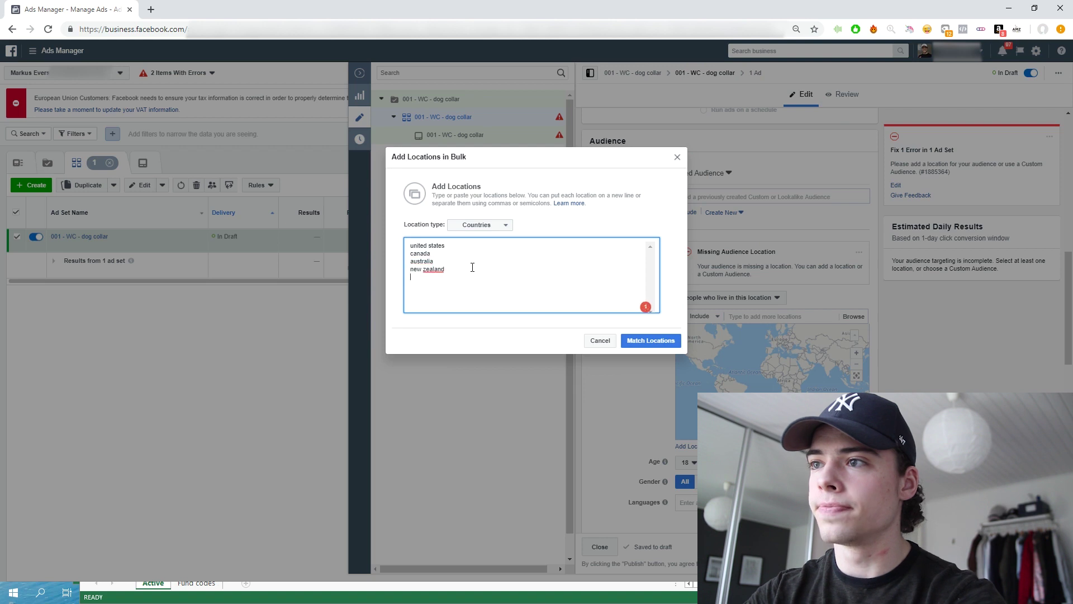
pyautogui.write('united kingdom')
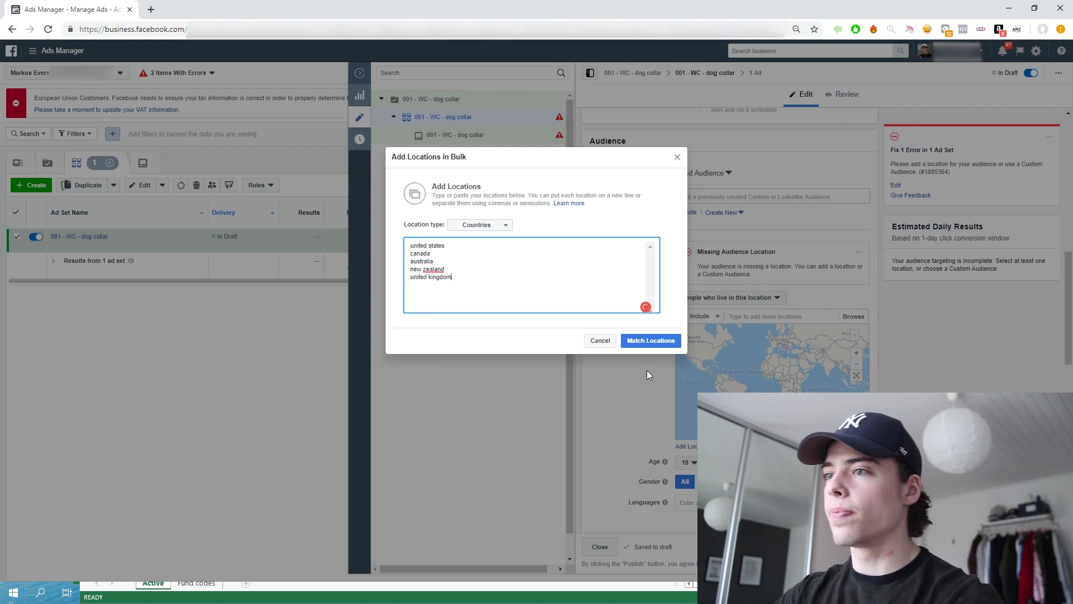
pyautogui.click(643, 341)
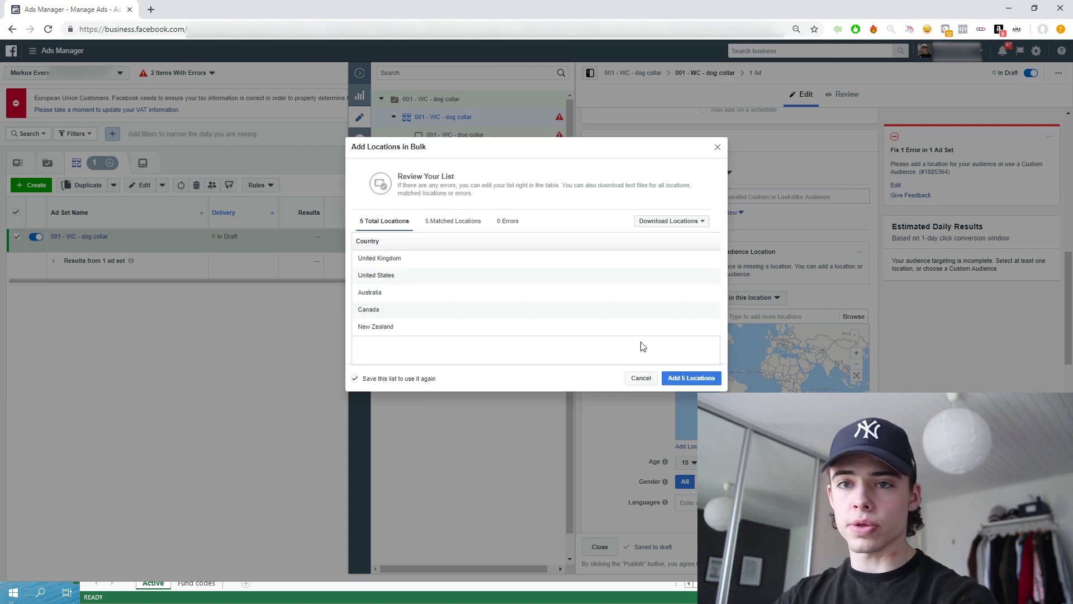
pyautogui.click(692, 378)
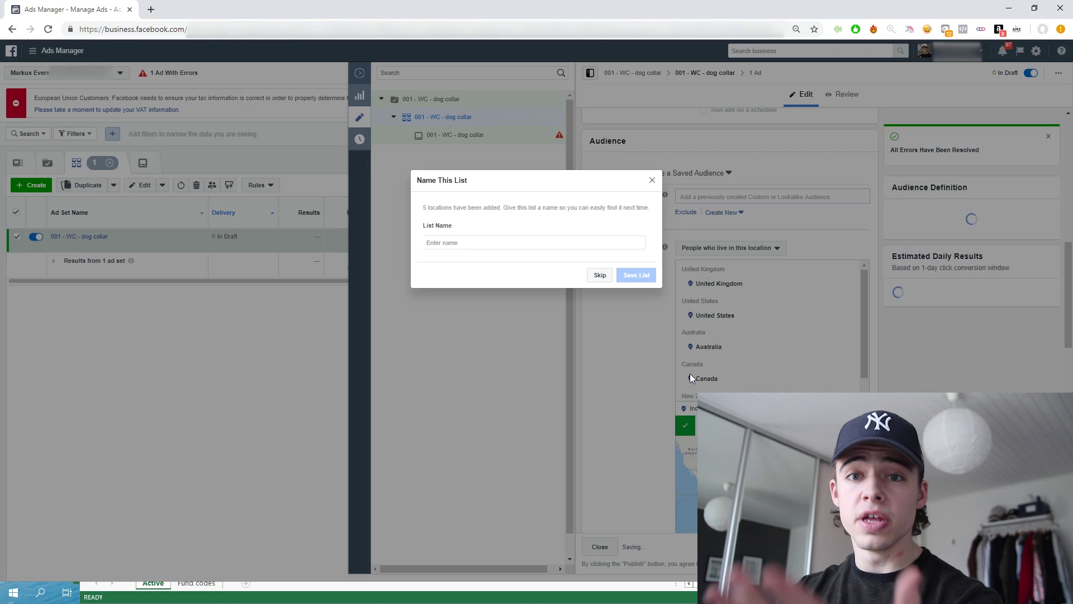
# Name the new location list G5 #2 and save it.
pyautogui.click(502, 243)
pyautogui.write('GS')
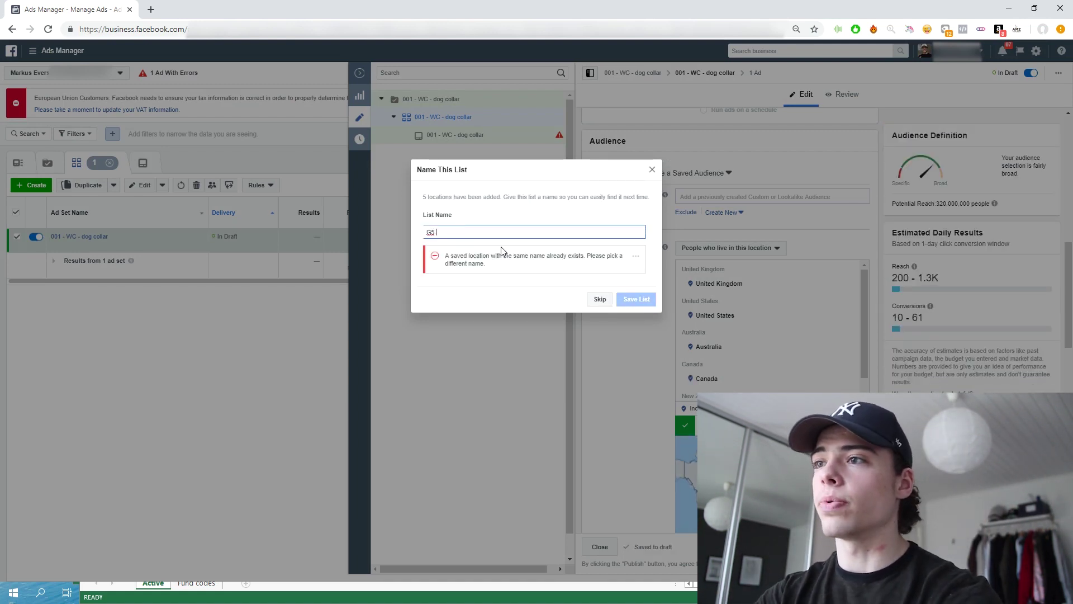
pyautogui.write(' #2')
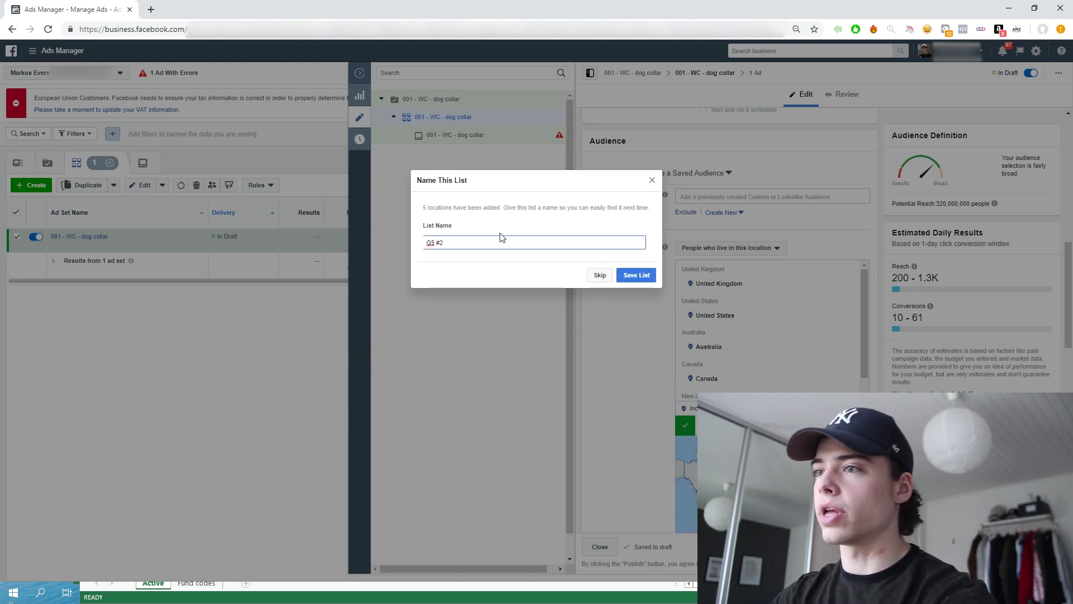
pyautogui.click(635, 275)
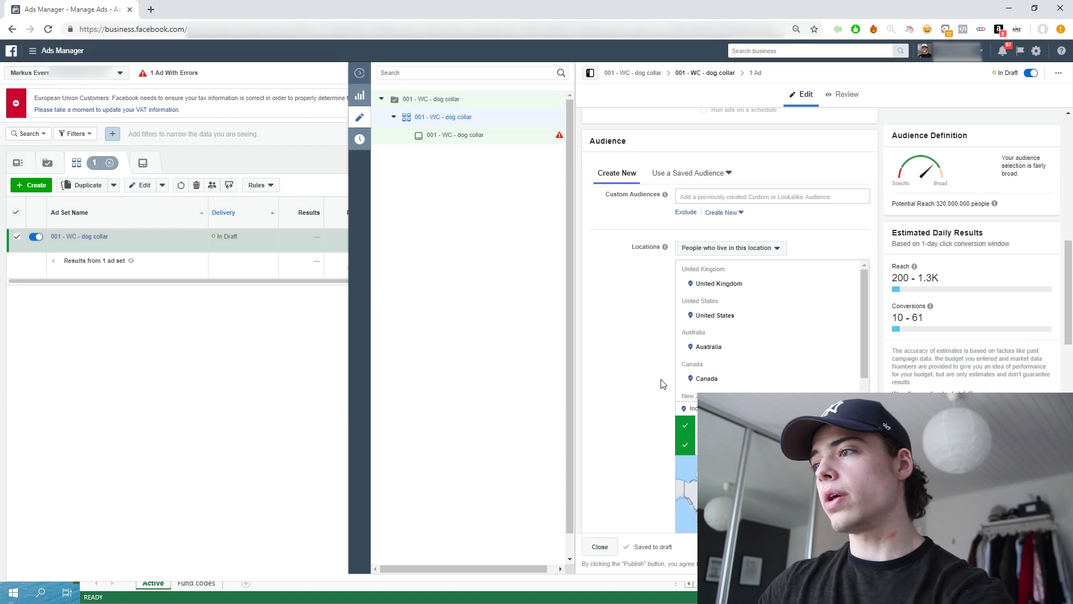
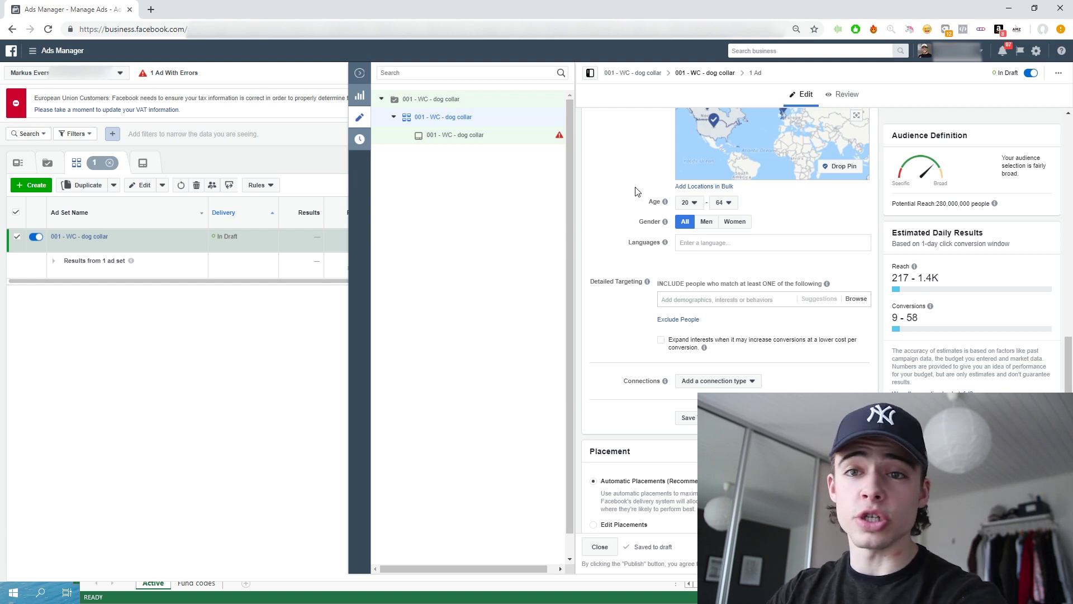
# Limit the audience's gender to Women and its language to English (All).
pyautogui.click(734, 242)
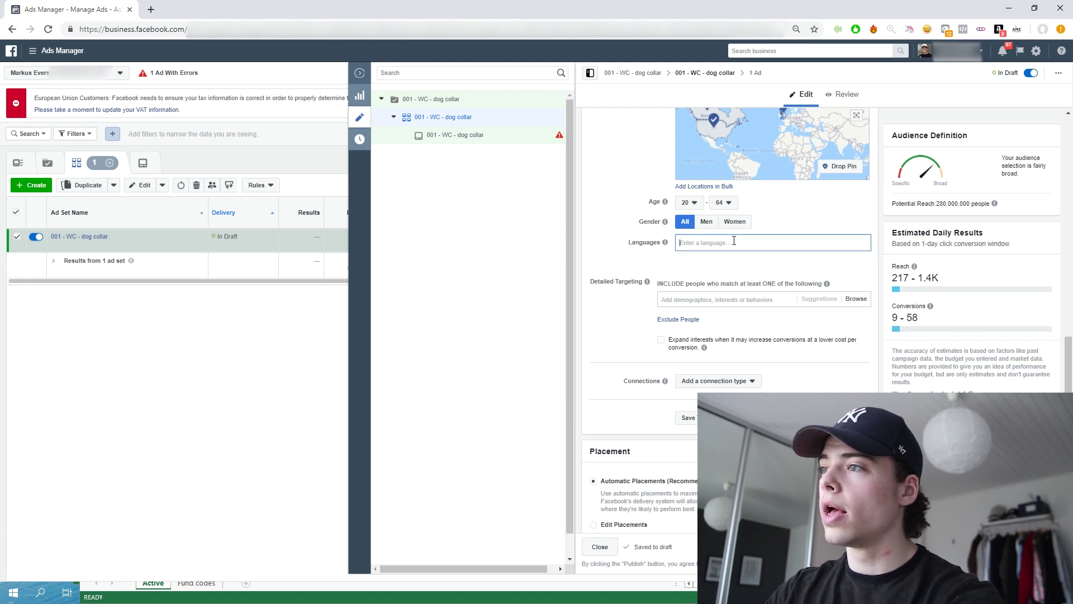
pyautogui.click(729, 225)
pyautogui.click(708, 245)
pyautogui.write('engli')
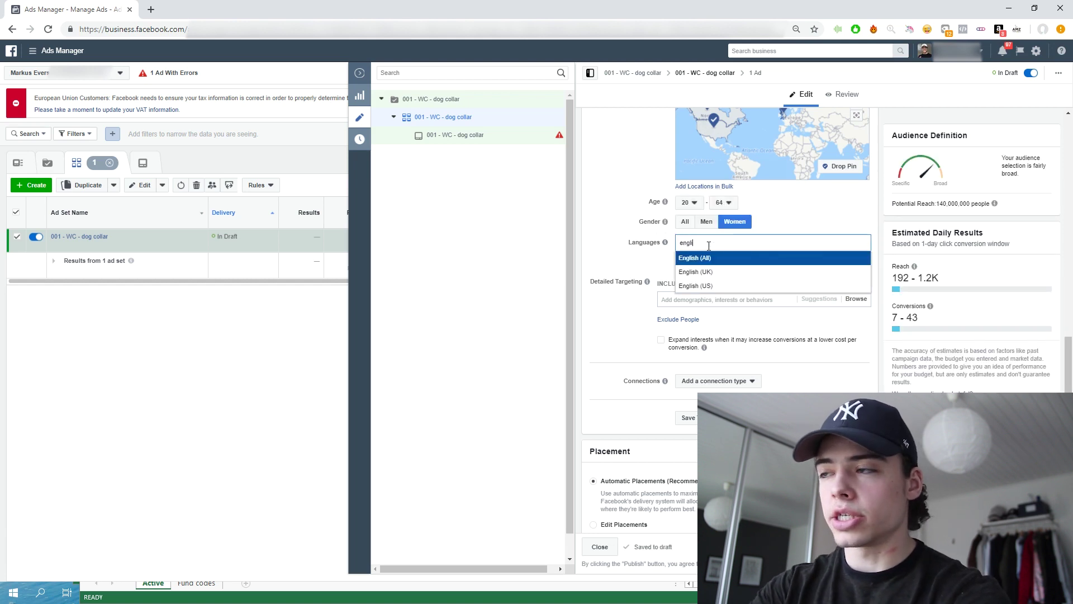
pyautogui.click(707, 257)
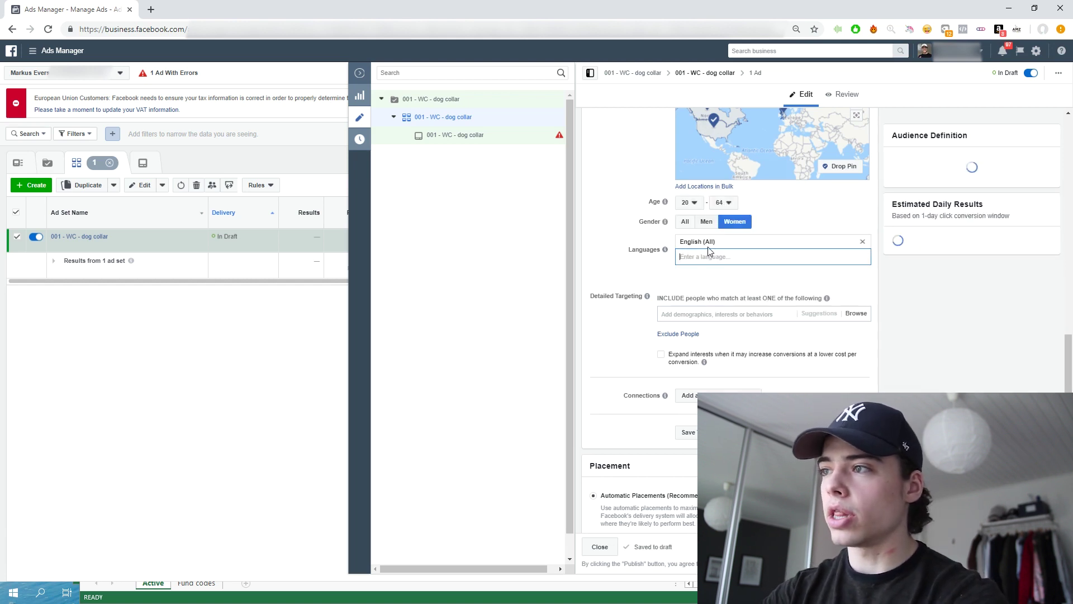
pyautogui.click(599, 272)
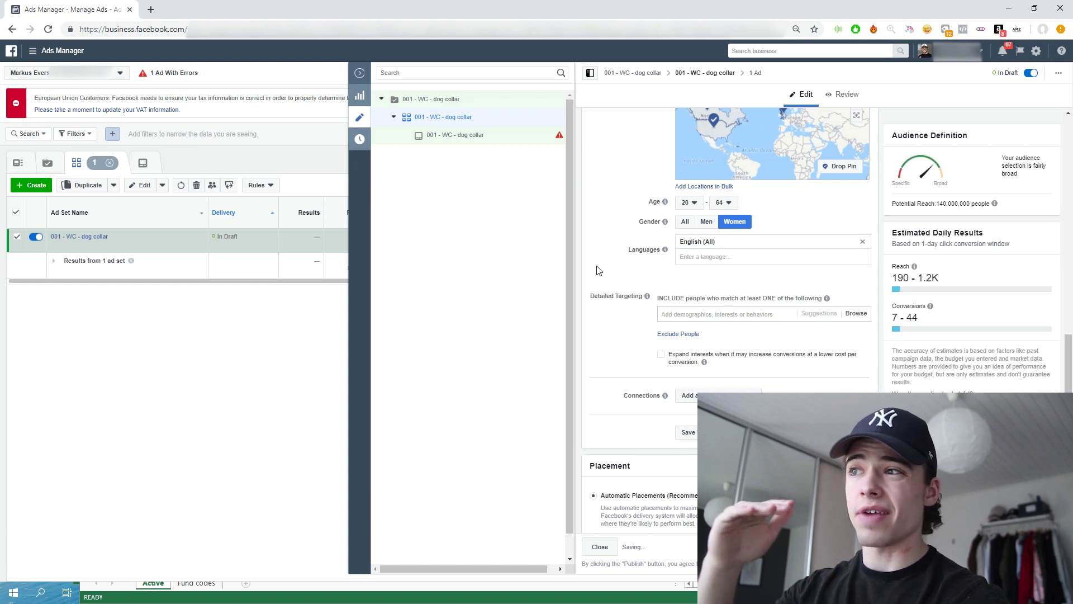
# Add Dogs as an interest in the audience's detailed targeting.
pyautogui.scroll(-2, 642, 257)
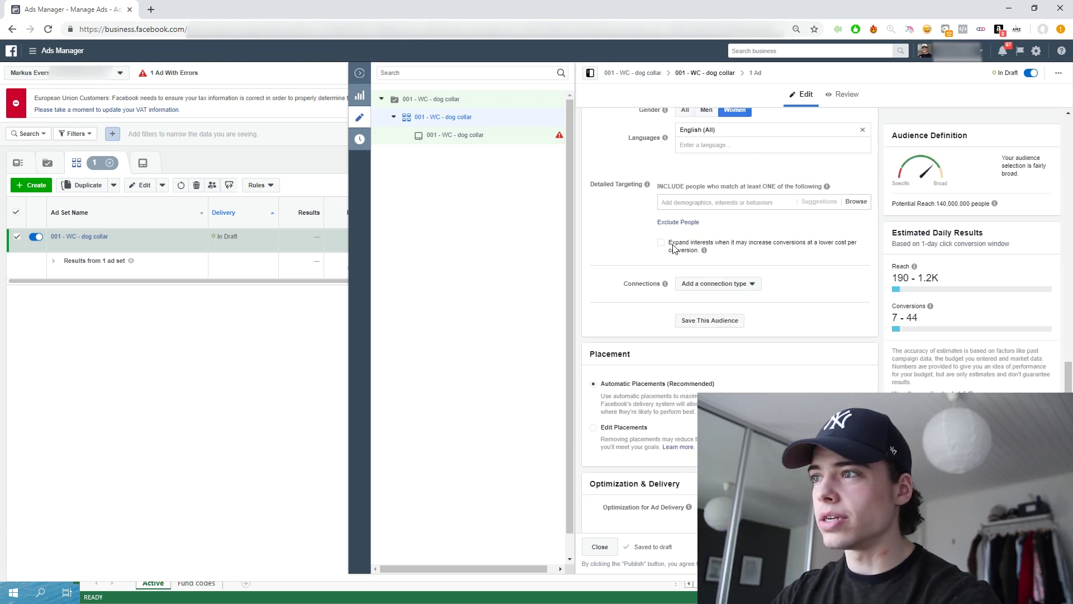
pyautogui.scroll(2, 688, 229)
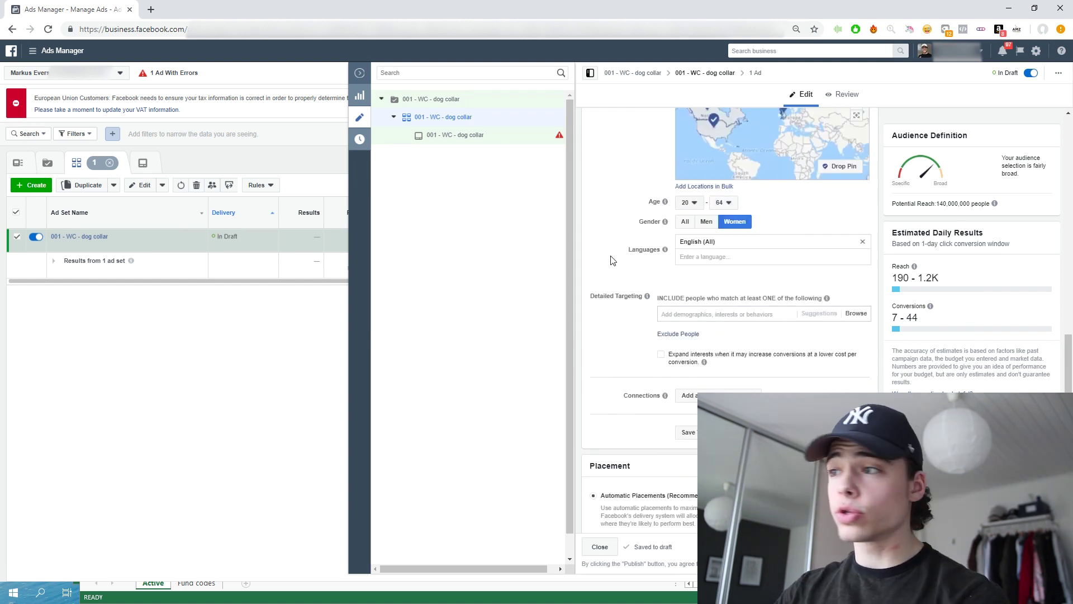
pyautogui.scroll(-1, 708, 280)
pyautogui.write('dog')
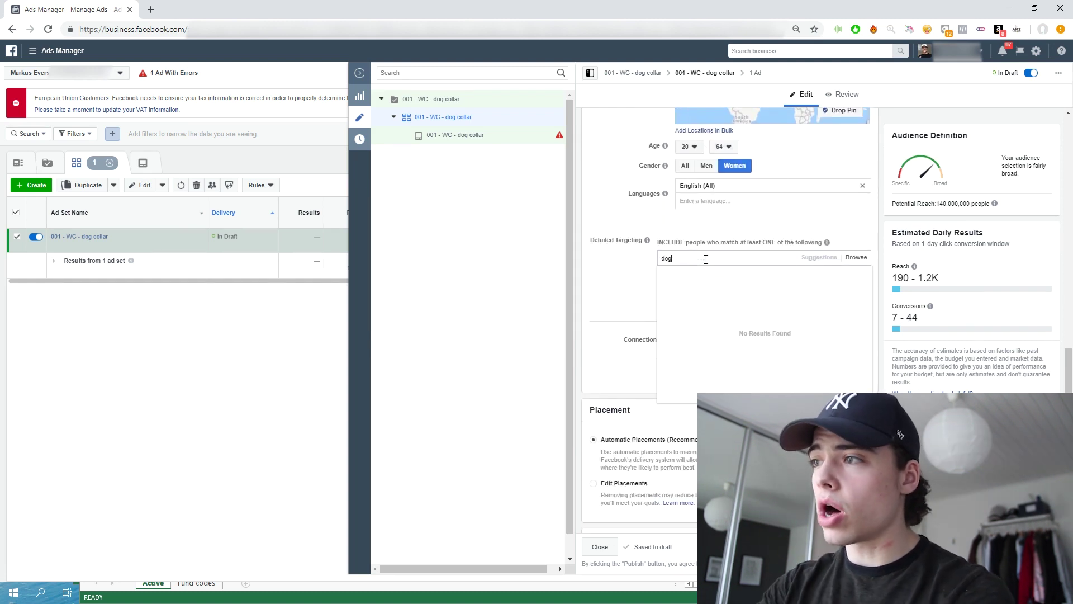
pyautogui.click(684, 273)
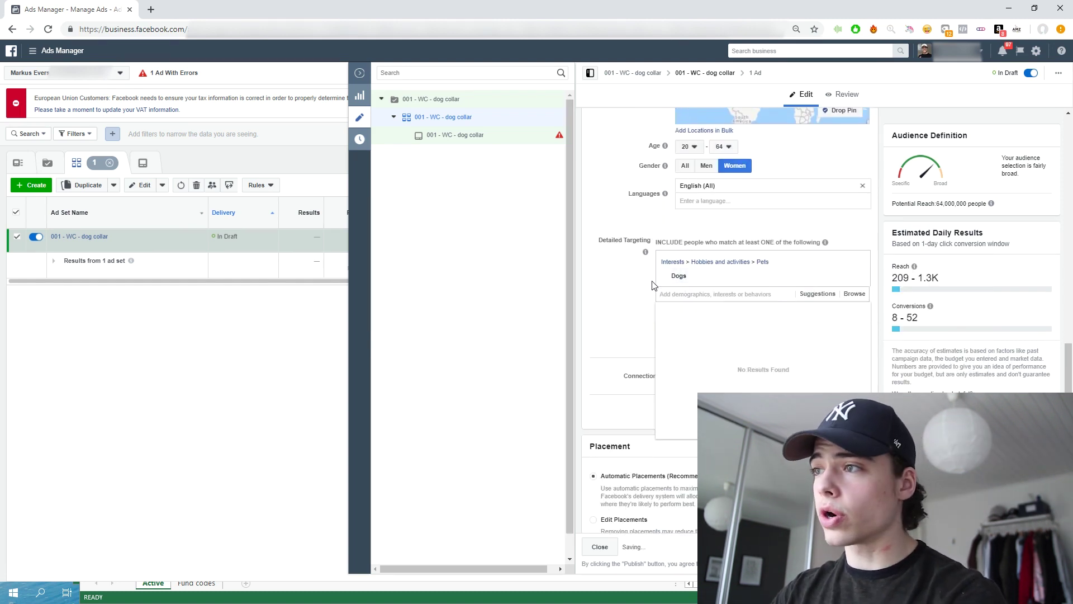
pyautogui.click(635, 293)
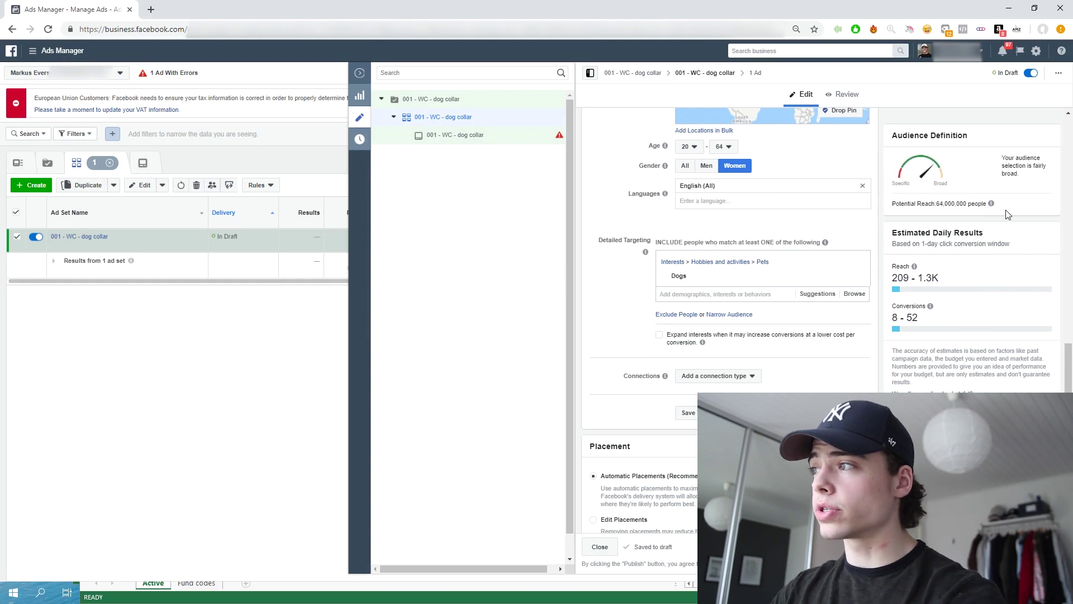
# Narrow the audience to people who must also match BarkBox, PetSmart or Petco.
pyautogui.click(727, 316)
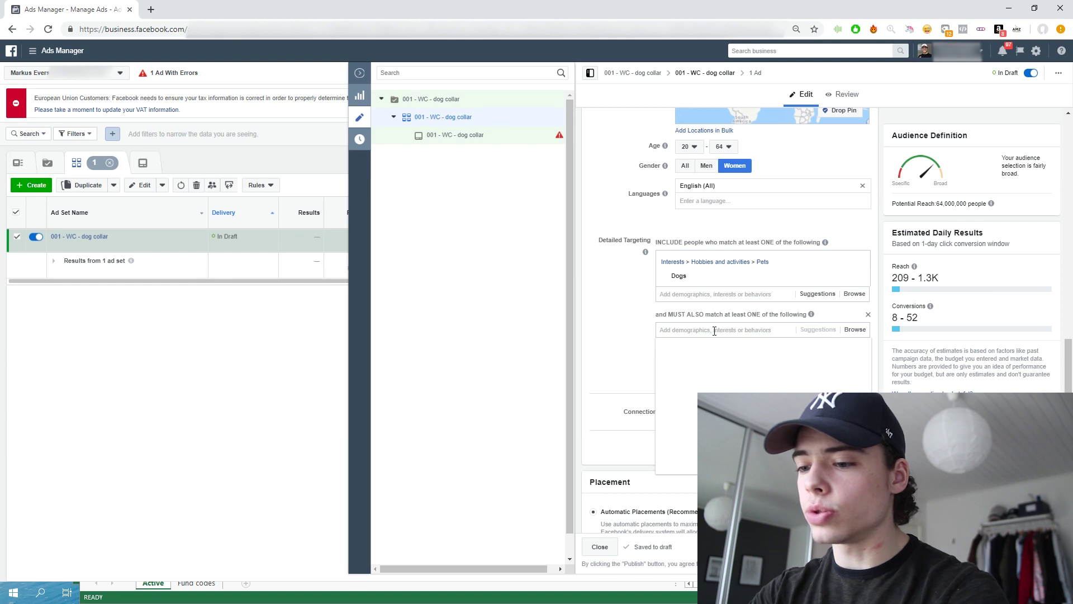
pyautogui.write('barkbox')
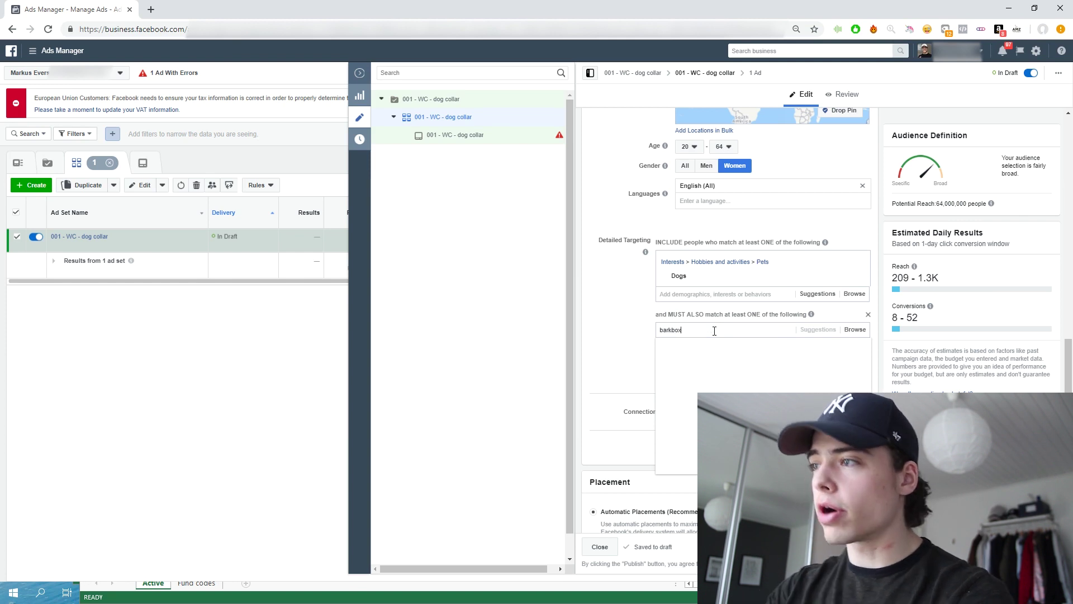
pyautogui.click(702, 347)
pyautogui.click(817, 365)
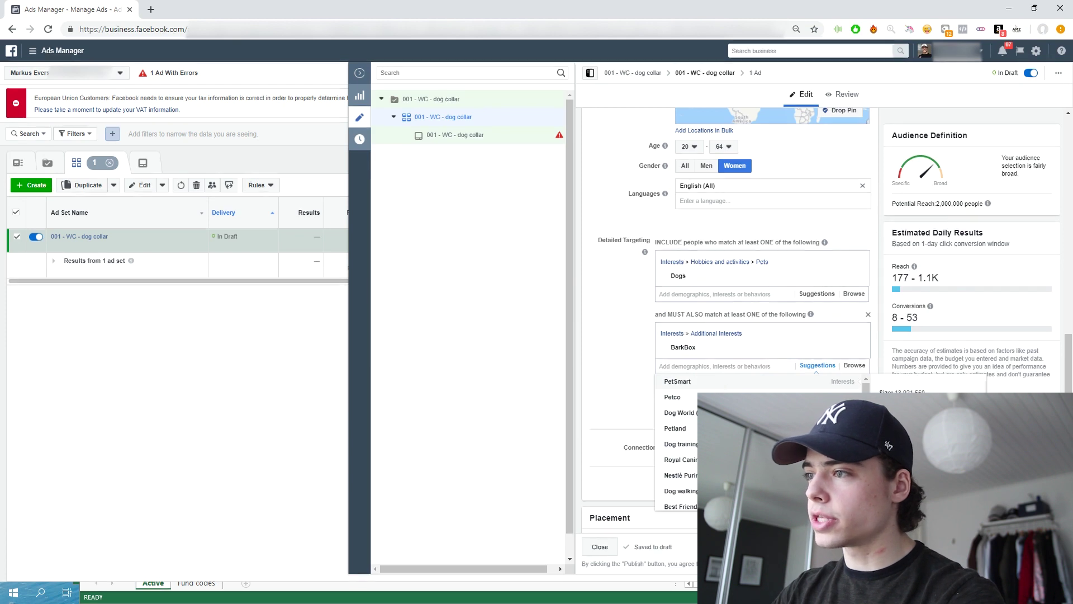
pyautogui.click(677, 381)
pyautogui.click(673, 396)
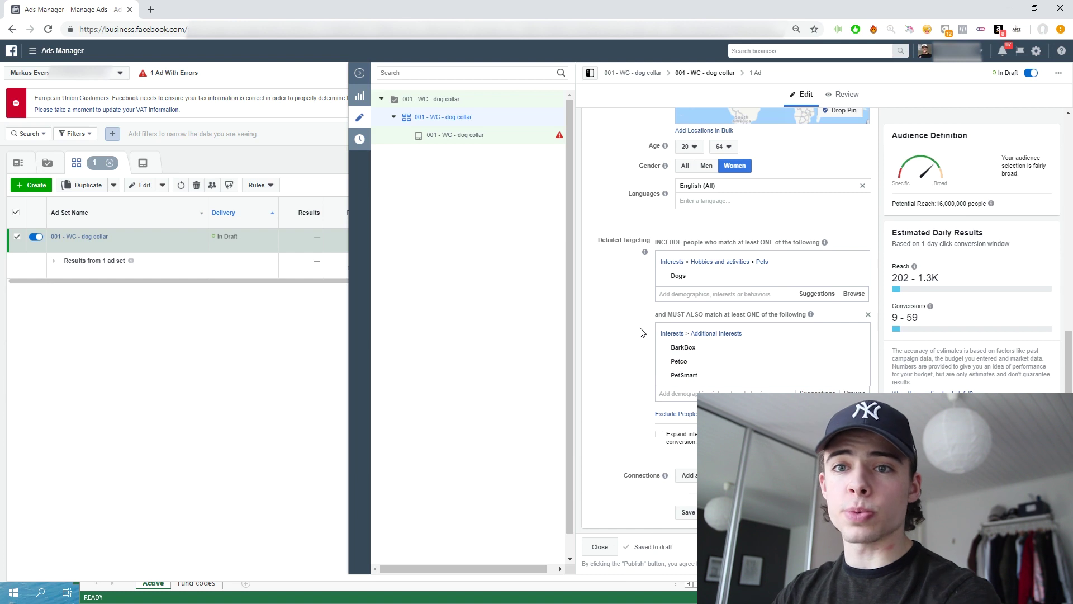
# Switch the ad set to edited placements and keep only Feeds under Facebook and Feed under Instagram.
pyautogui.scroll(-7, 648, 319)
pyautogui.scroll(5, 635, 313)
pyautogui.scroll(-5, 624, 291)
pyautogui.click(623, 258)
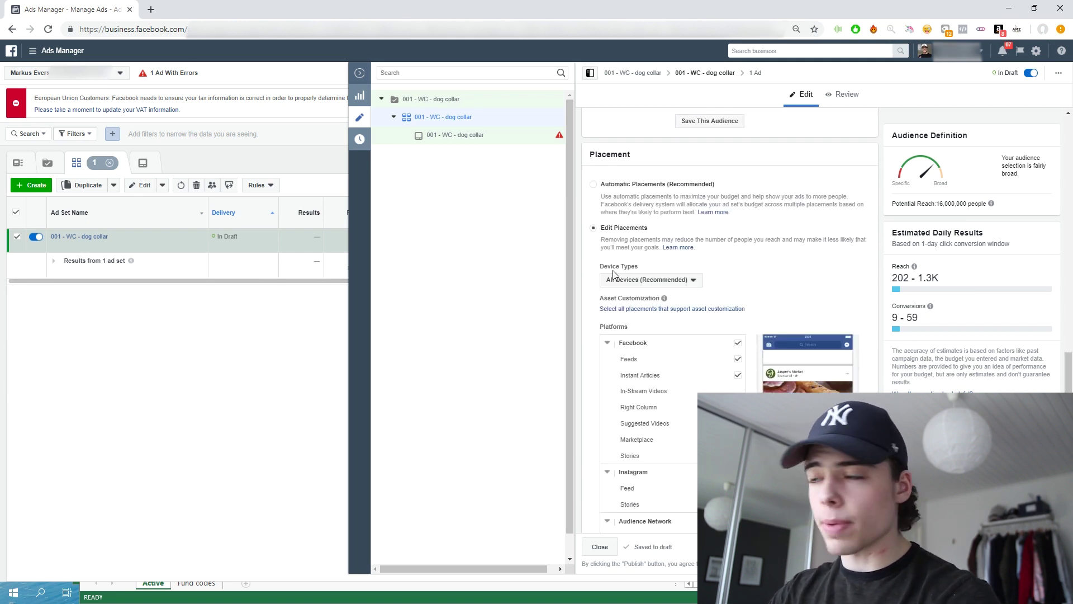
pyautogui.scroll(-2, 671, 366)
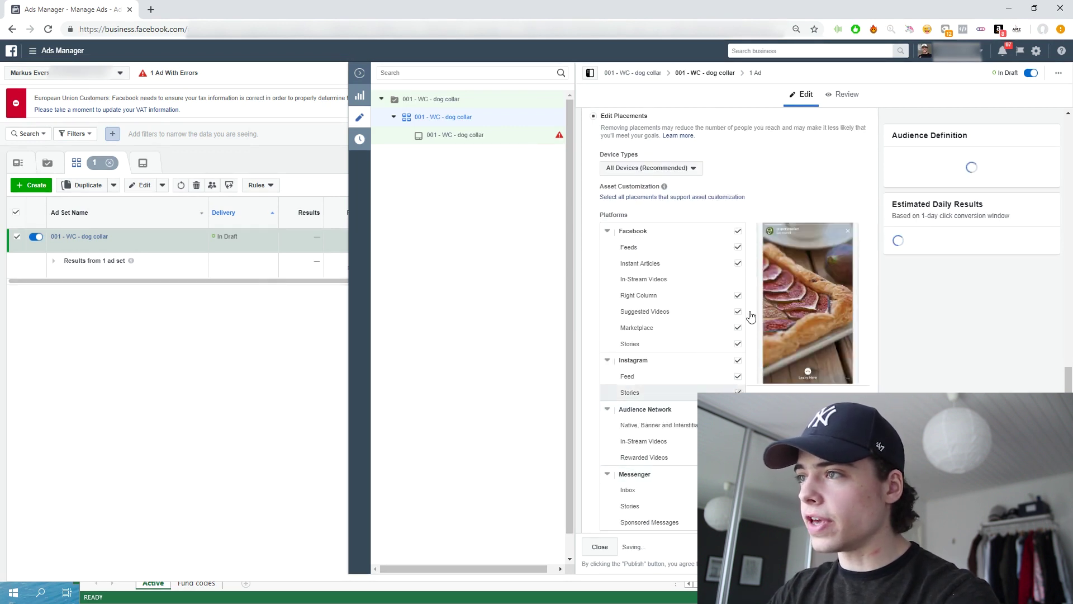
pyautogui.doubleClick(738, 231)
pyautogui.click(738, 256)
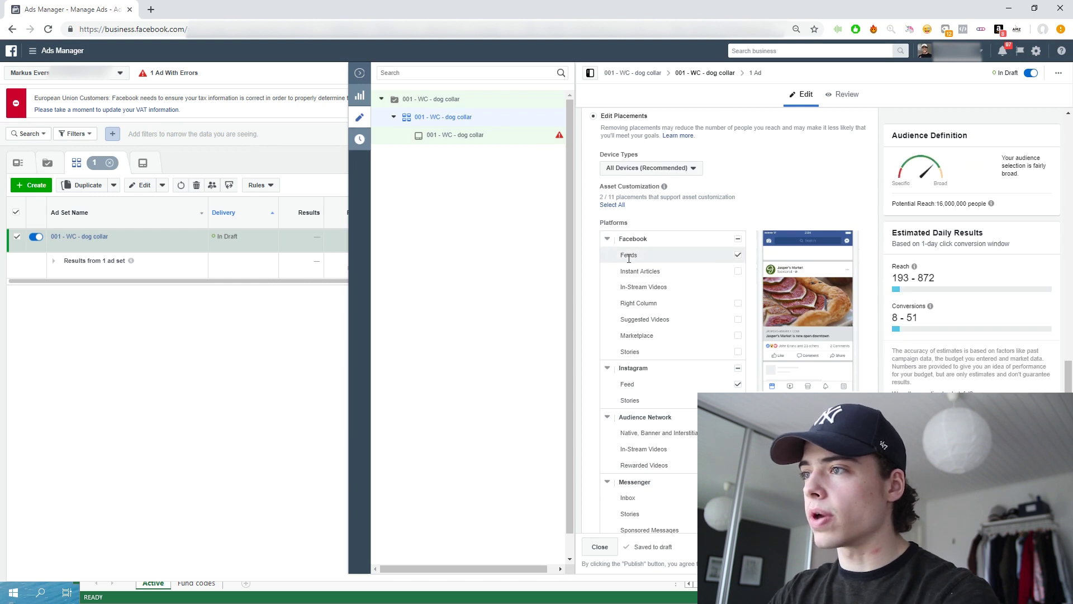
# Rename the ad set as Dog Collar G5 - Brand.
pyautogui.scroll(-10, 648, 369)
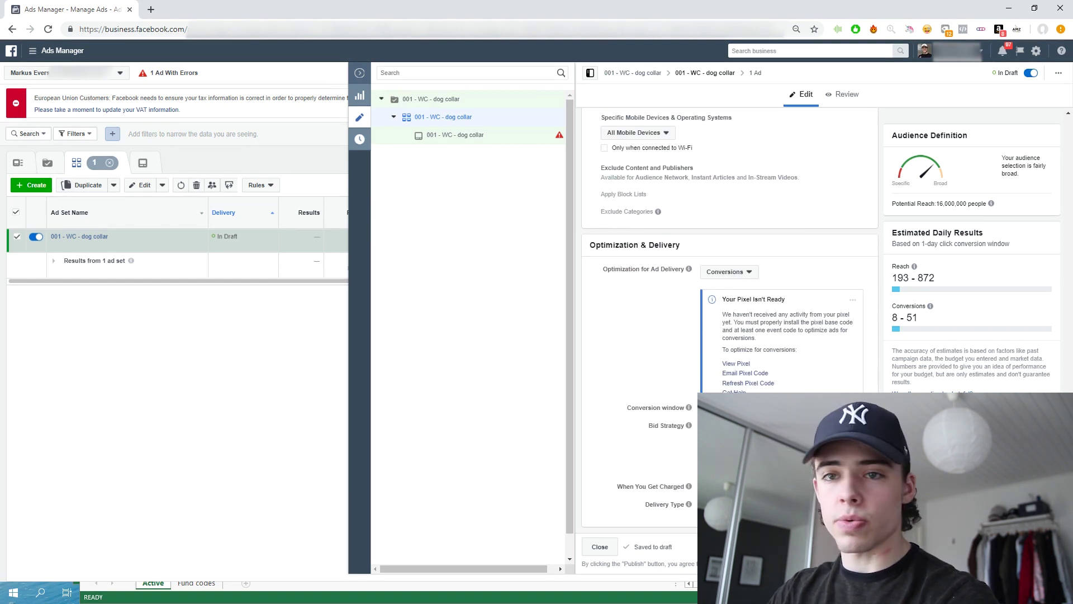
pyautogui.scroll(15, 630, 351)
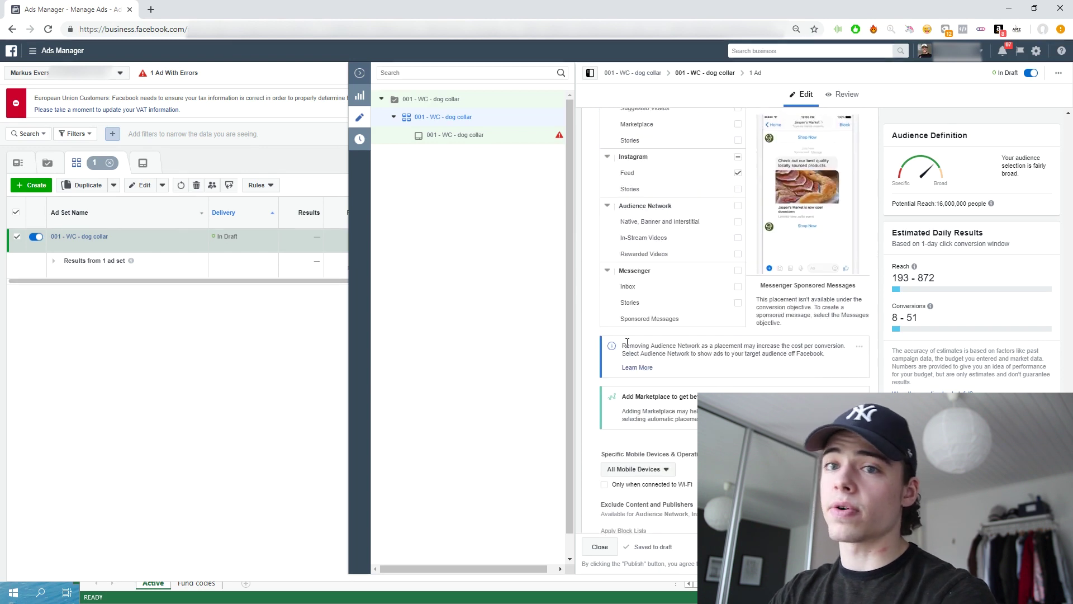
pyautogui.moveTo(683, 128); pyautogui.dragTo(610, 156)
pyautogui.press('BackSpace')
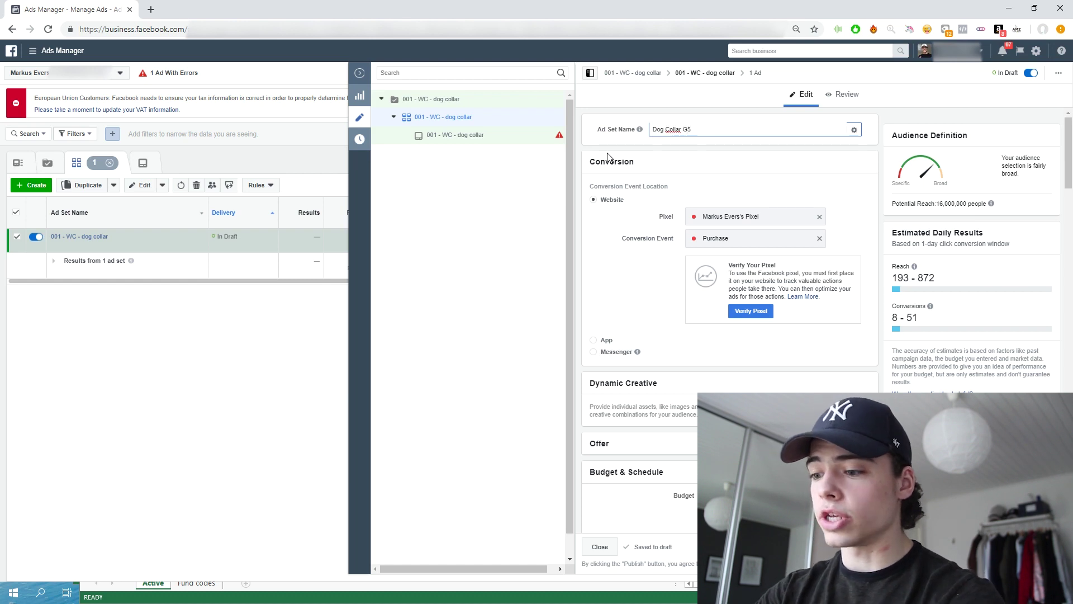
pyautogui.click(662, 168)
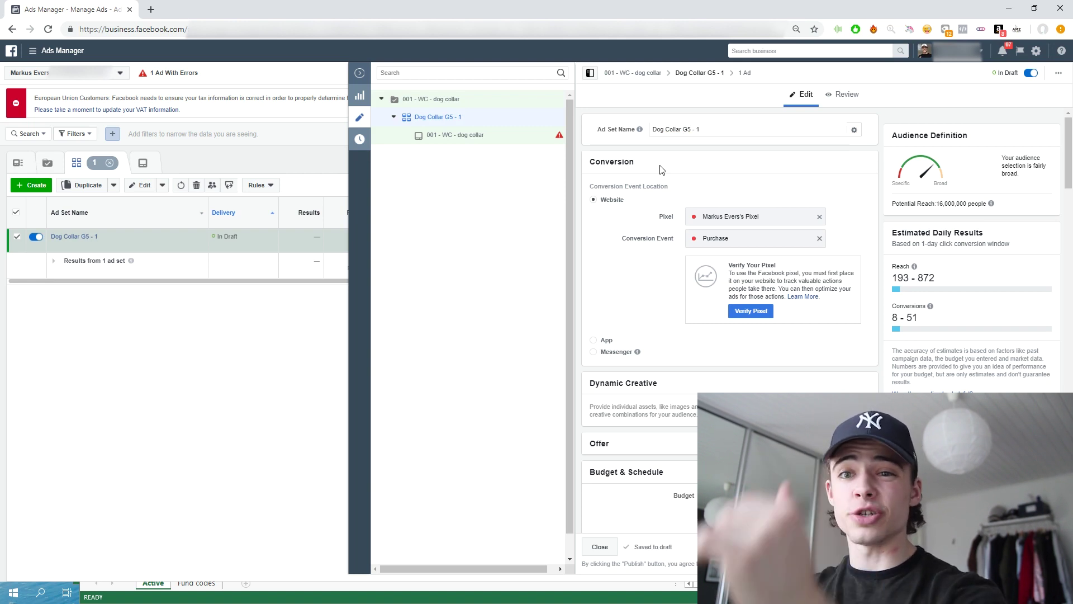
pyautogui.click(717, 129)
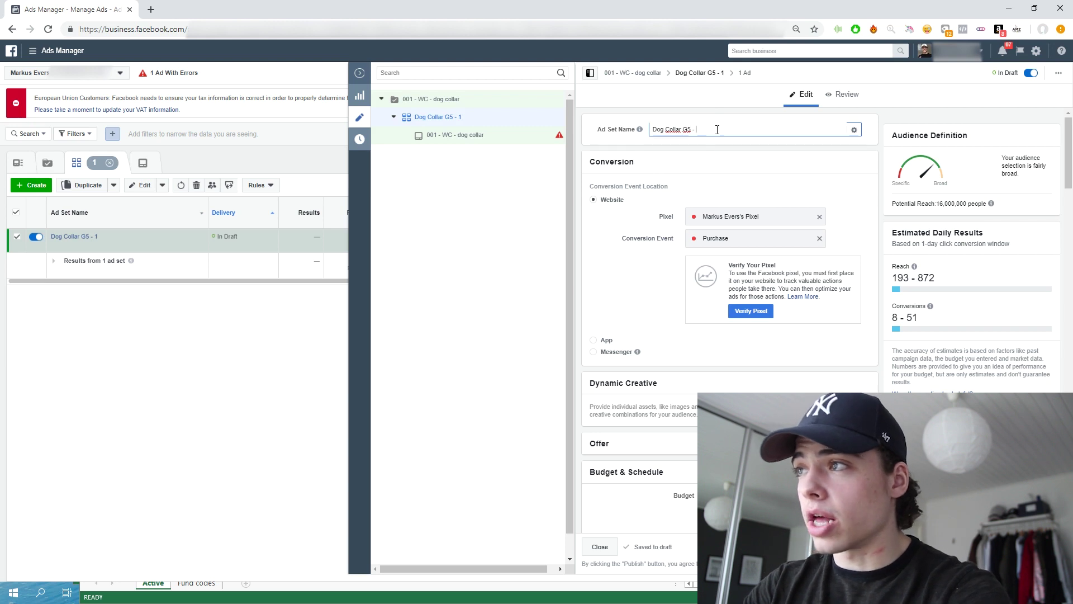
pyautogui.press('Return')
# Duplicate the Dog Collar G5 - Brand ad set within the same campaign.
pyautogui.moveTo(126, 250)
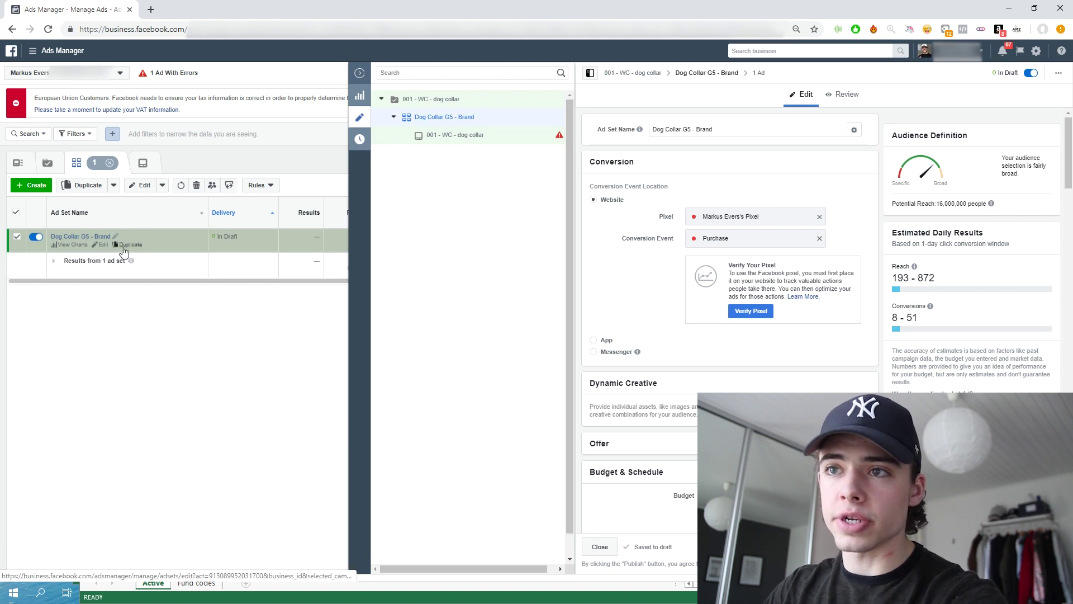
pyautogui.click(128, 246)
pyautogui.click(647, 313)
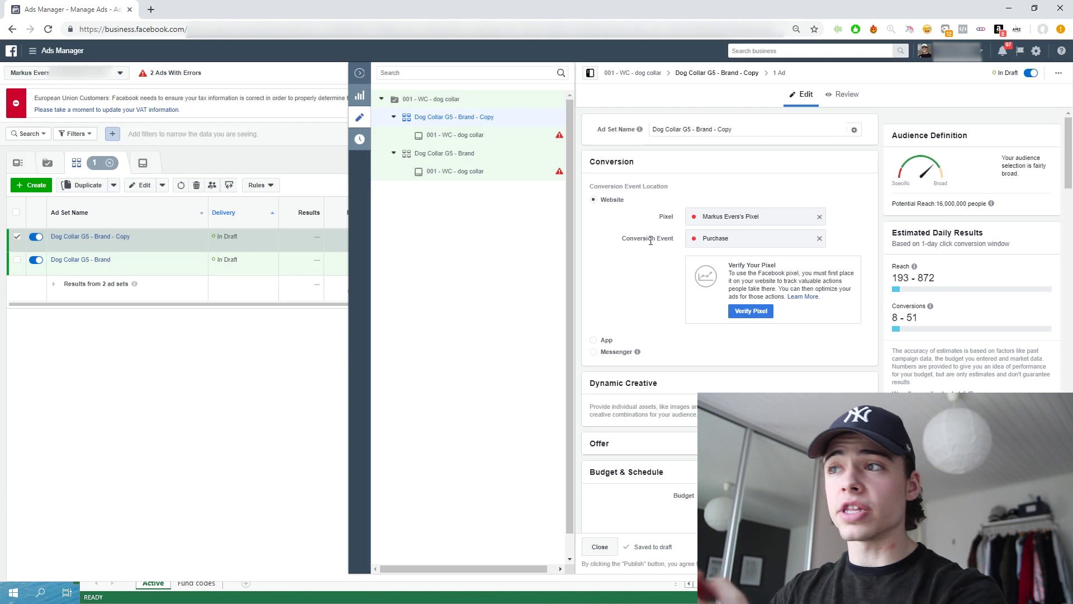
# In the copy's must-also-match targeting, add Petland and Pet store and remove PetSmart, Petco and BarkBox.
pyautogui.scroll(-15, 648, 251)
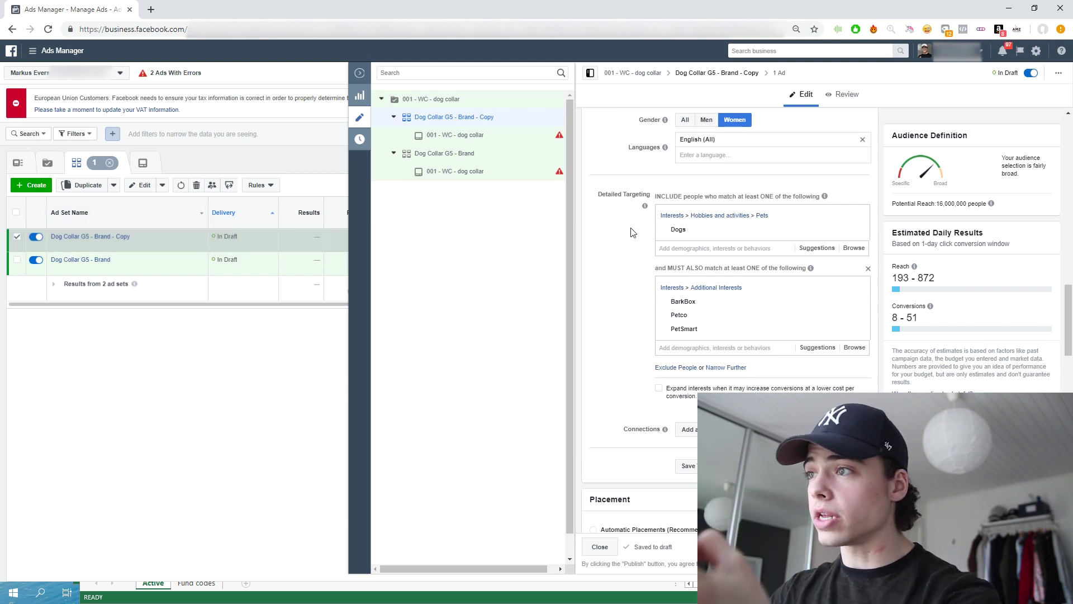
pyautogui.scroll(-2, 738, 291)
pyautogui.scroll(1, 779, 288)
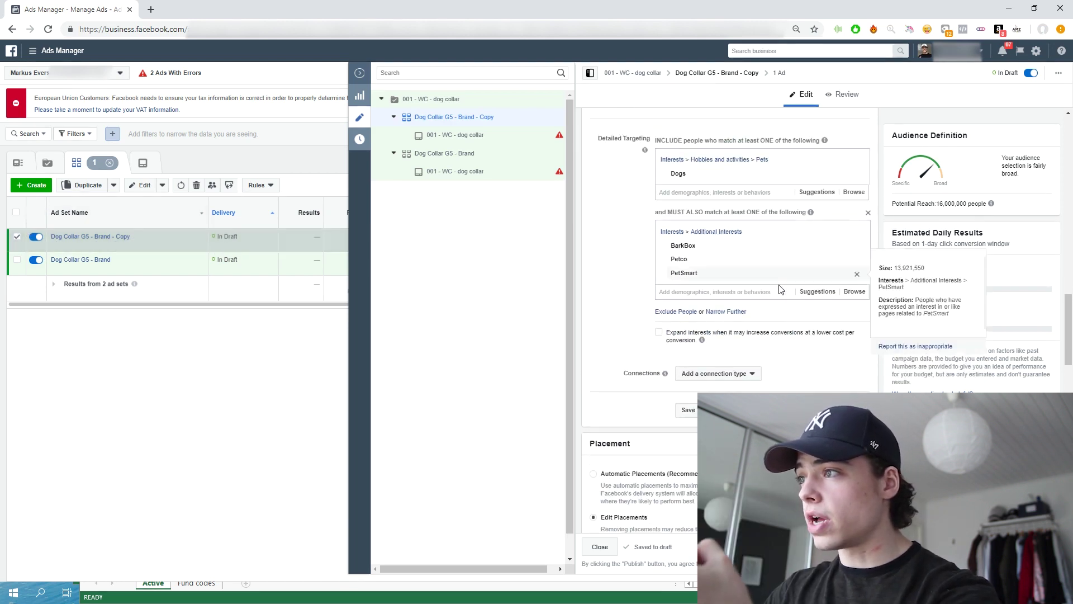
pyautogui.click(809, 293)
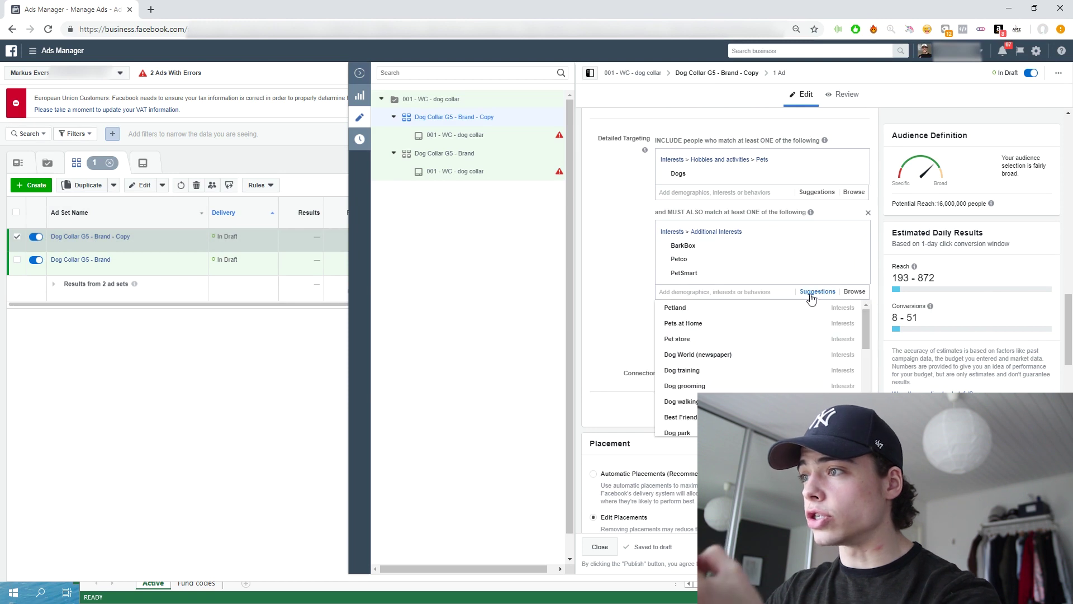
pyautogui.click(772, 312)
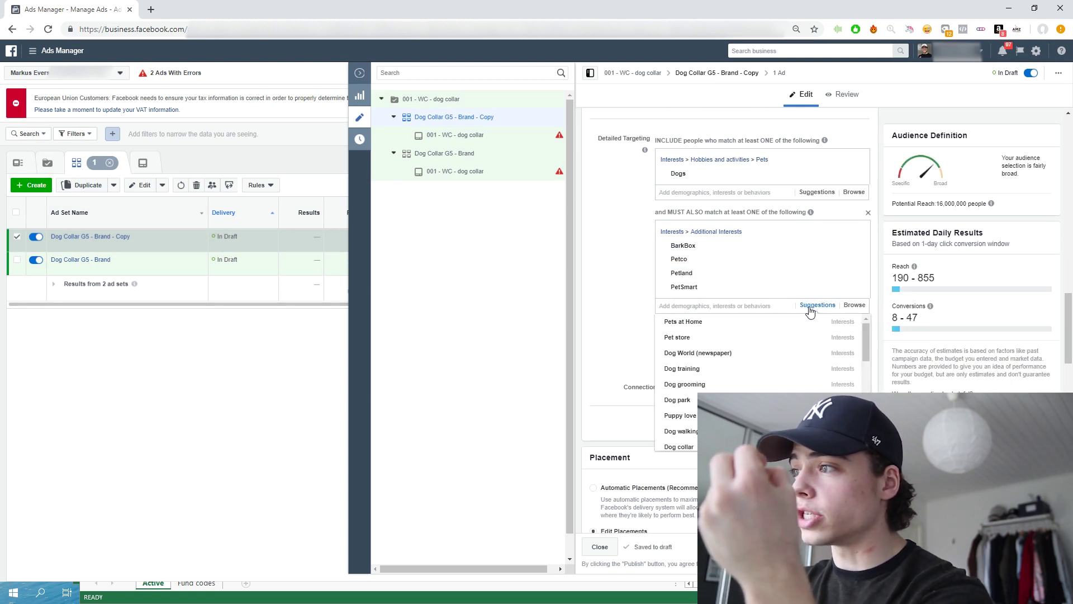
pyautogui.click(715, 338)
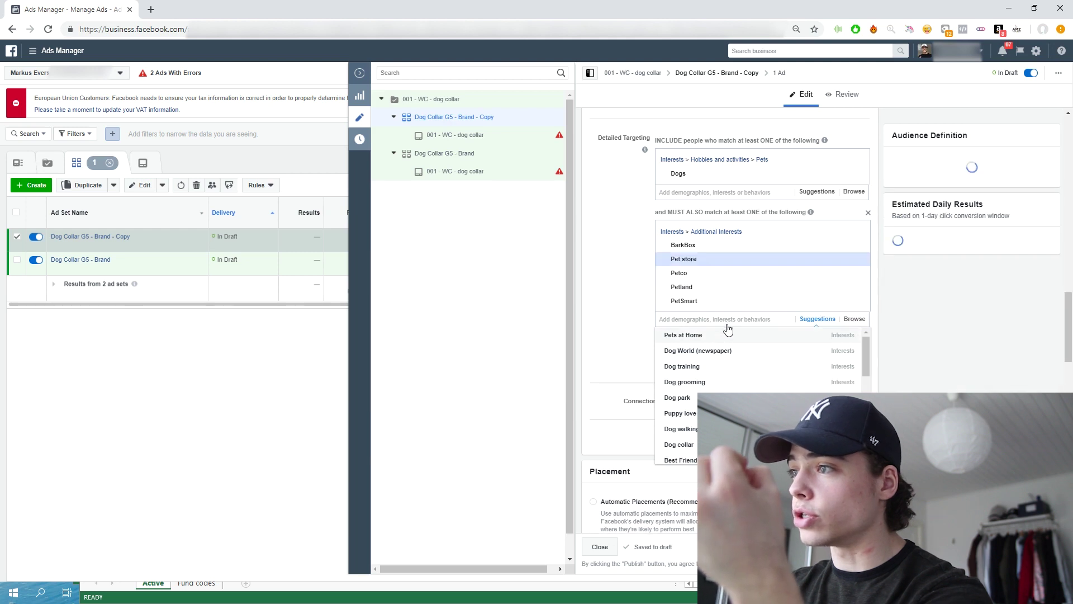
pyautogui.click(859, 304)
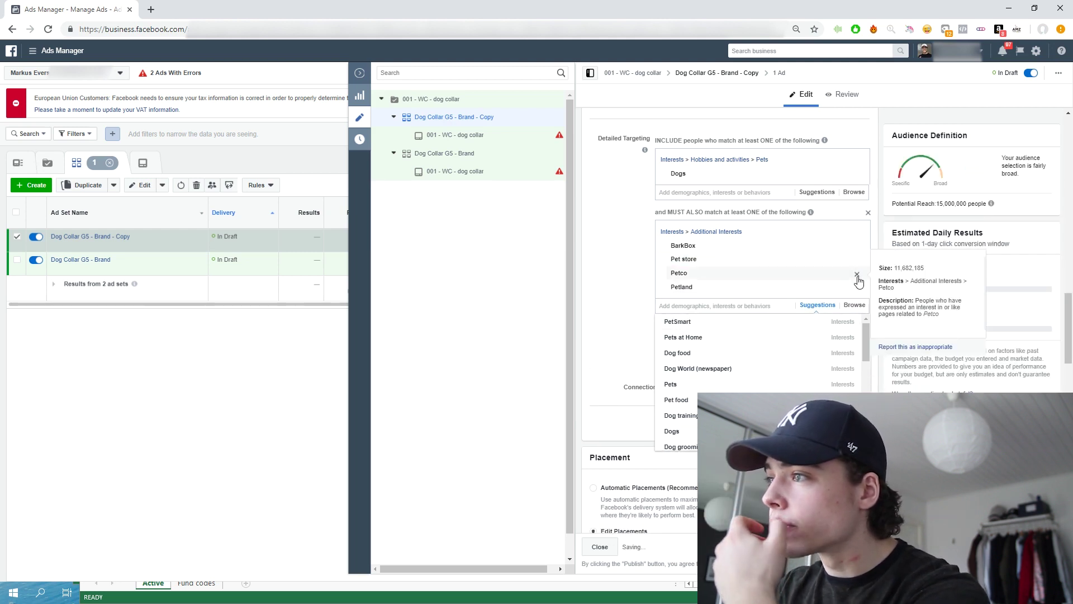
pyautogui.click(858, 274)
pyautogui.click(858, 246)
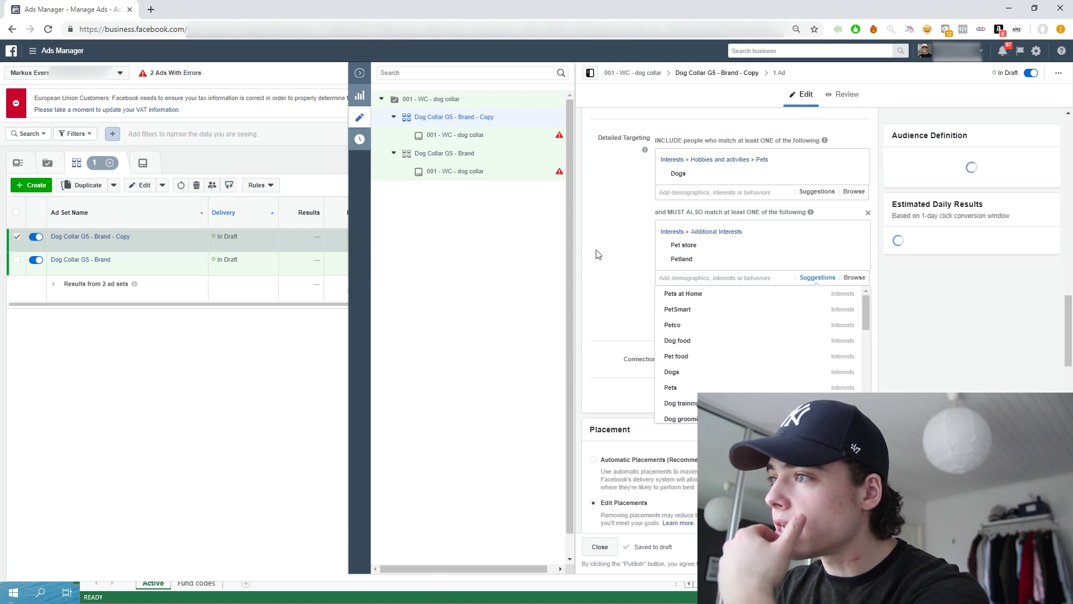
pyautogui.click(641, 282)
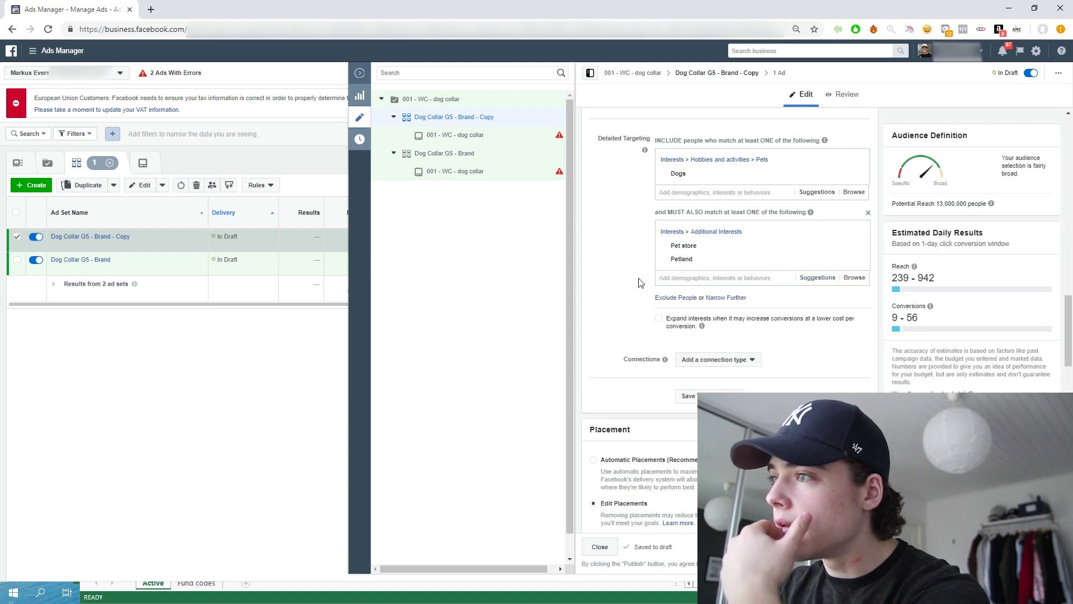
# Narrow the copied ad set's audience further to people who must also match Online shopping.
pyautogui.click(728, 299)
pyautogui.write('cnline sh')
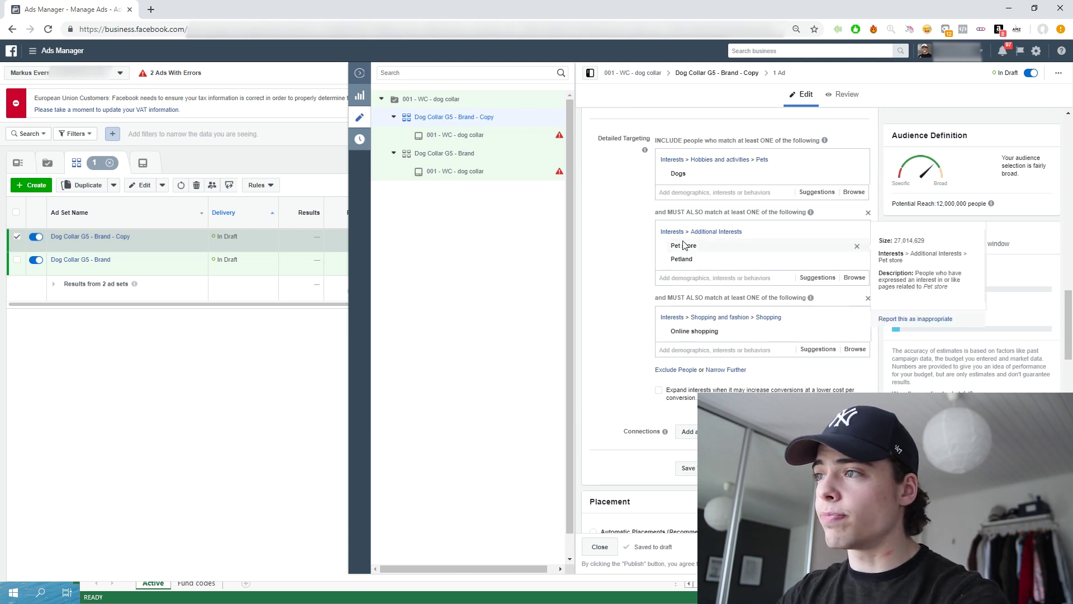
pyautogui.moveTo(692, 266)
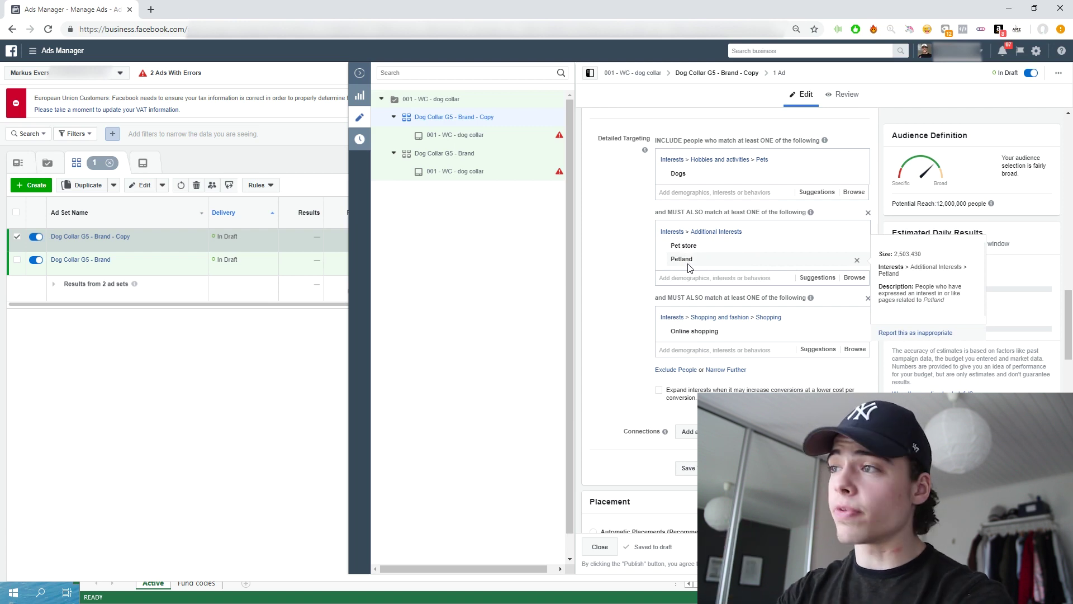
pyautogui.moveTo(736, 177)
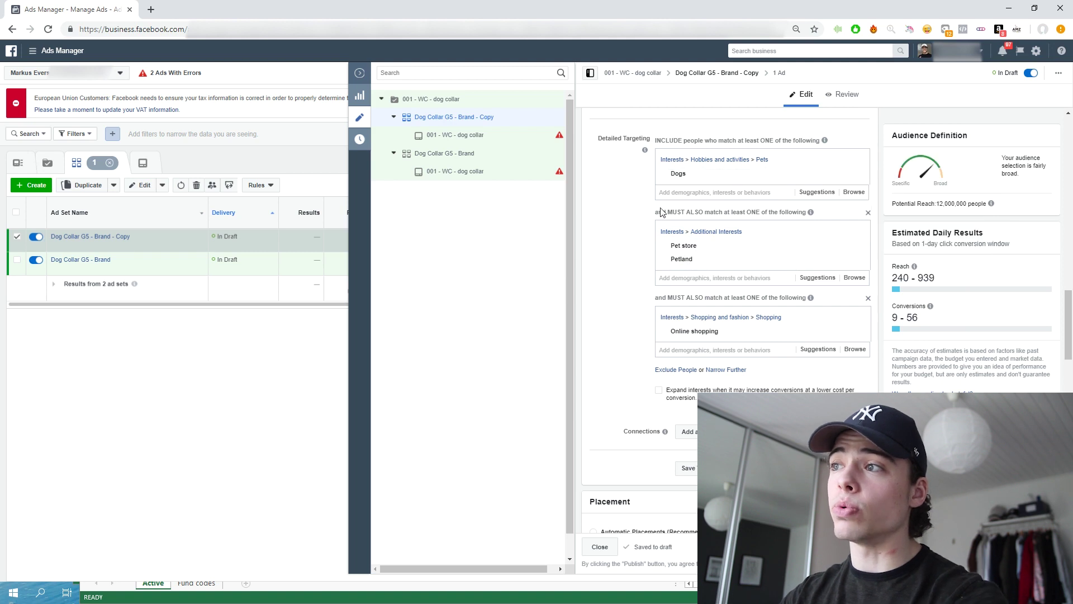
pyautogui.moveTo(671, 247)
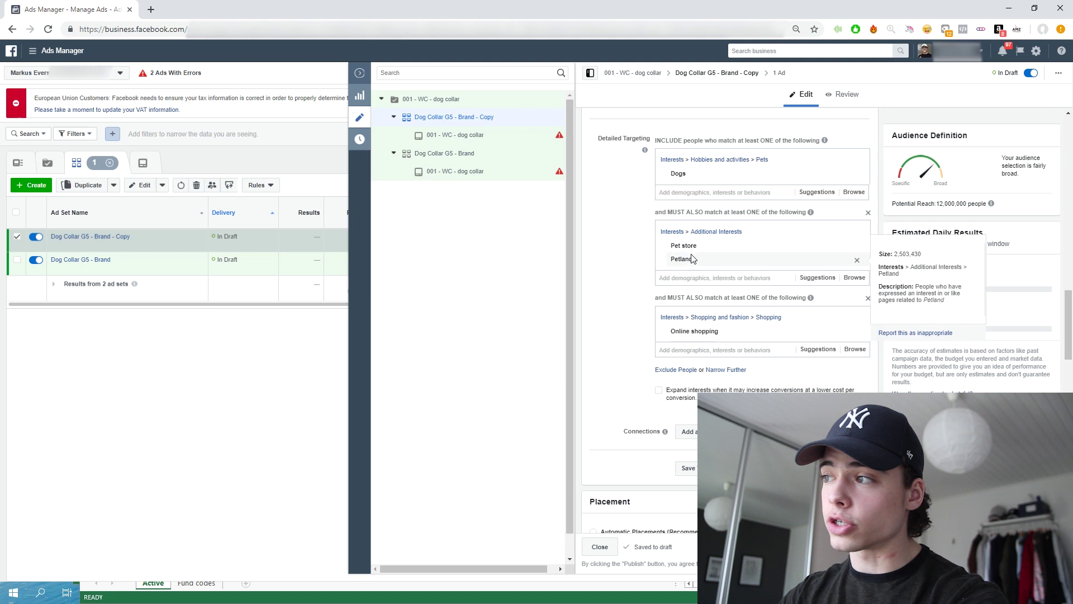
pyautogui.scroll(-1, 651, 276)
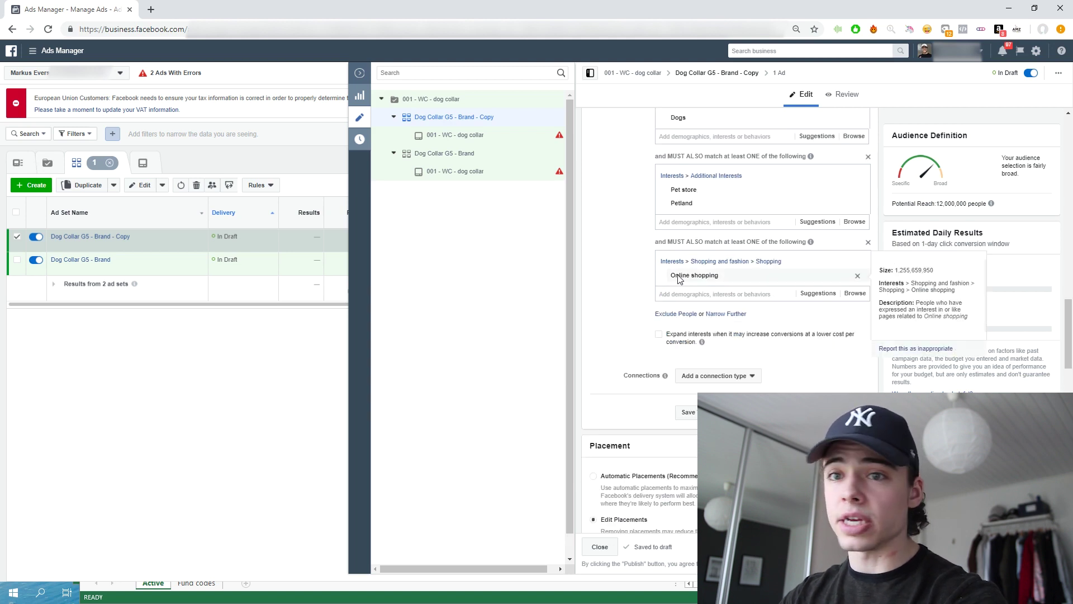
# Rename the copied ad set as Dog Collar G5 - Brand #2.
pyautogui.scroll(6, 661, 217)
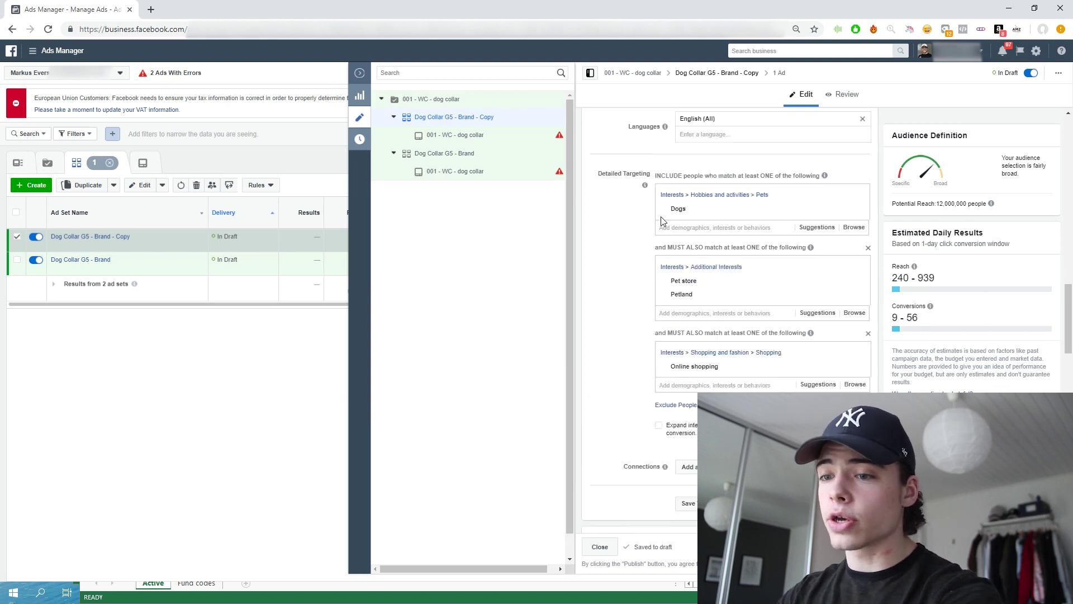
pyautogui.scroll(6, 725, 151)
pyautogui.click(714, 130)
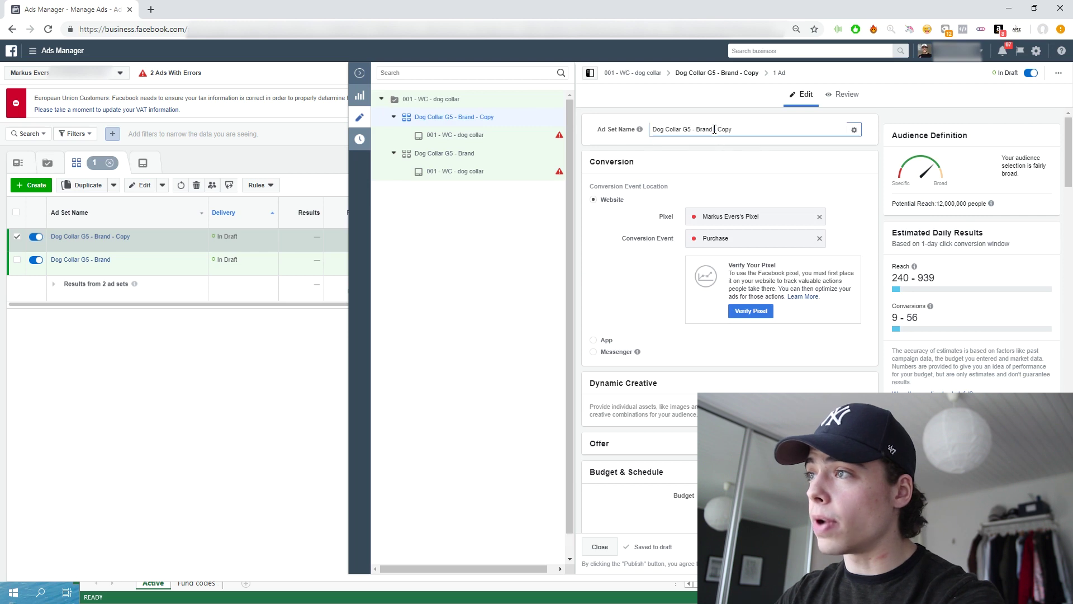
pyautogui.write('#2')
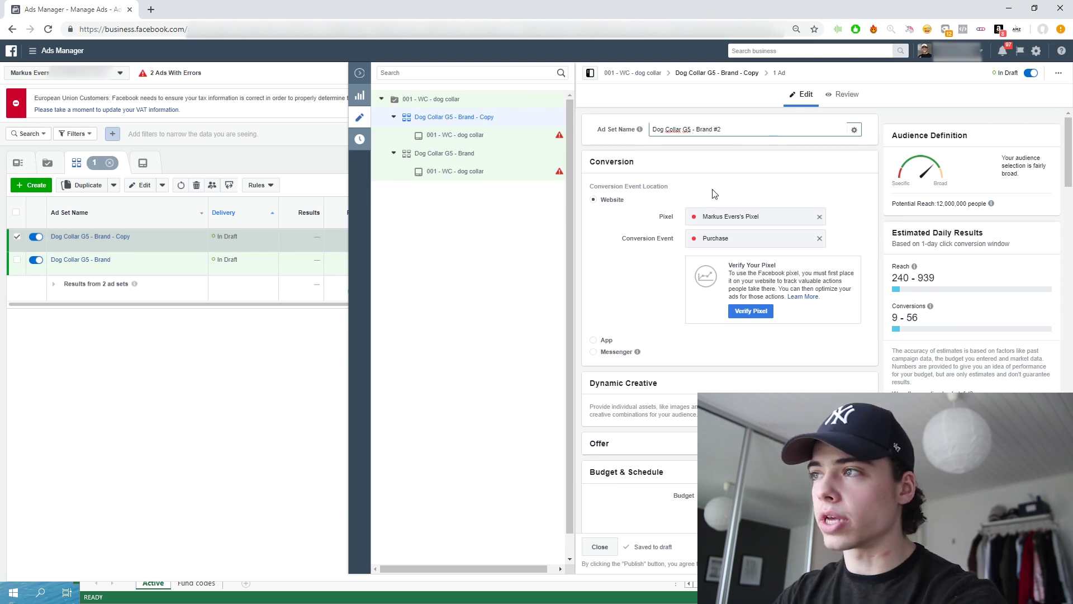
# Duplicate the Brand #2 ad set and rename the copy as Dog Collar G5 - Fanpages.
pyautogui.click(360, 72)
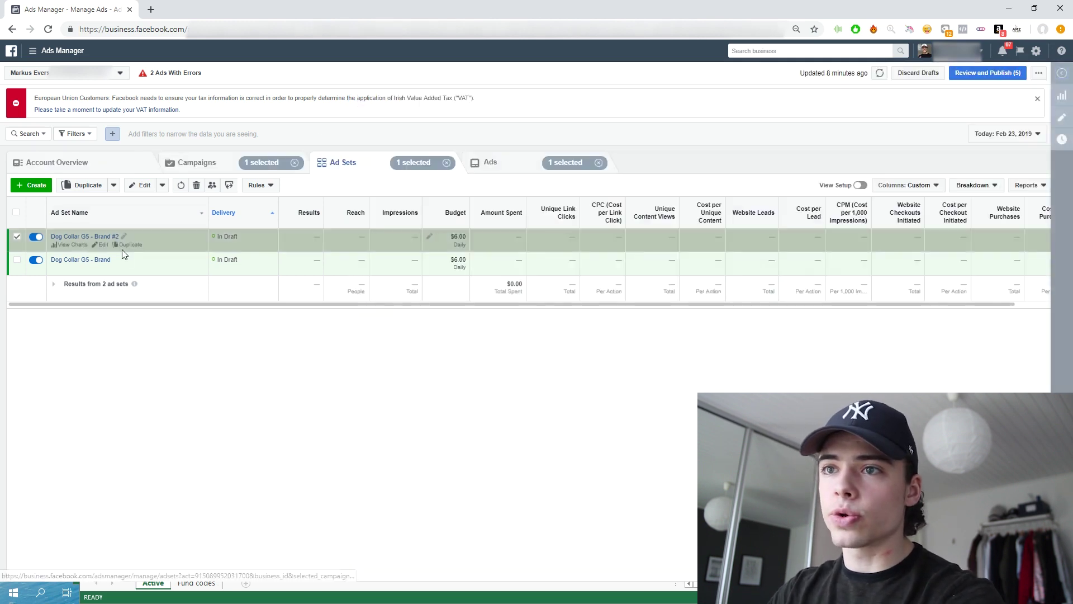
pyautogui.click(129, 244)
pyautogui.click(663, 319)
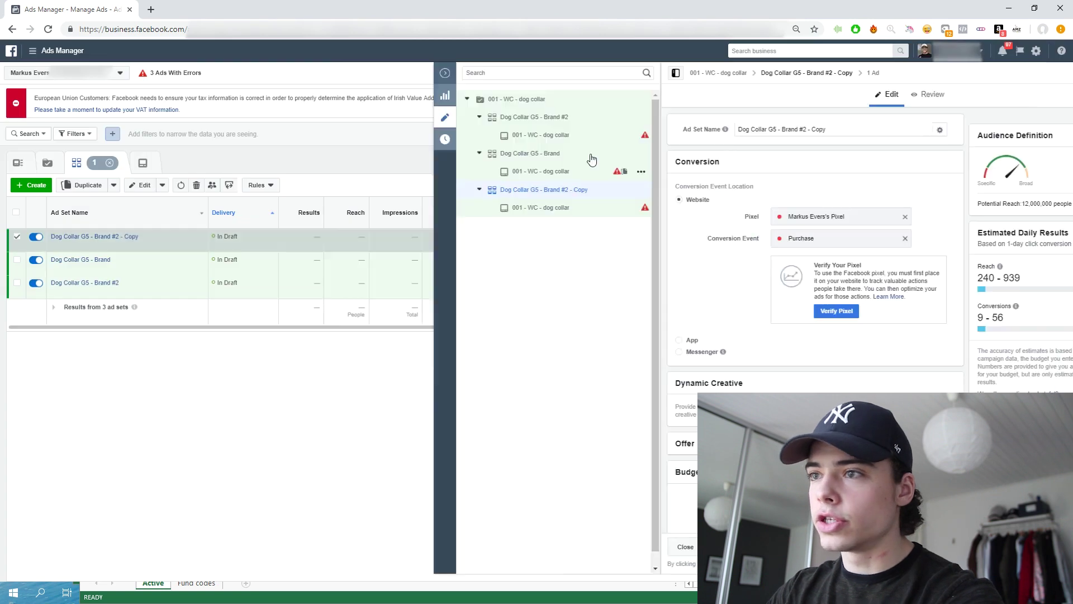
pyautogui.moveTo(697, 129); pyautogui.dragTo(793, 155)
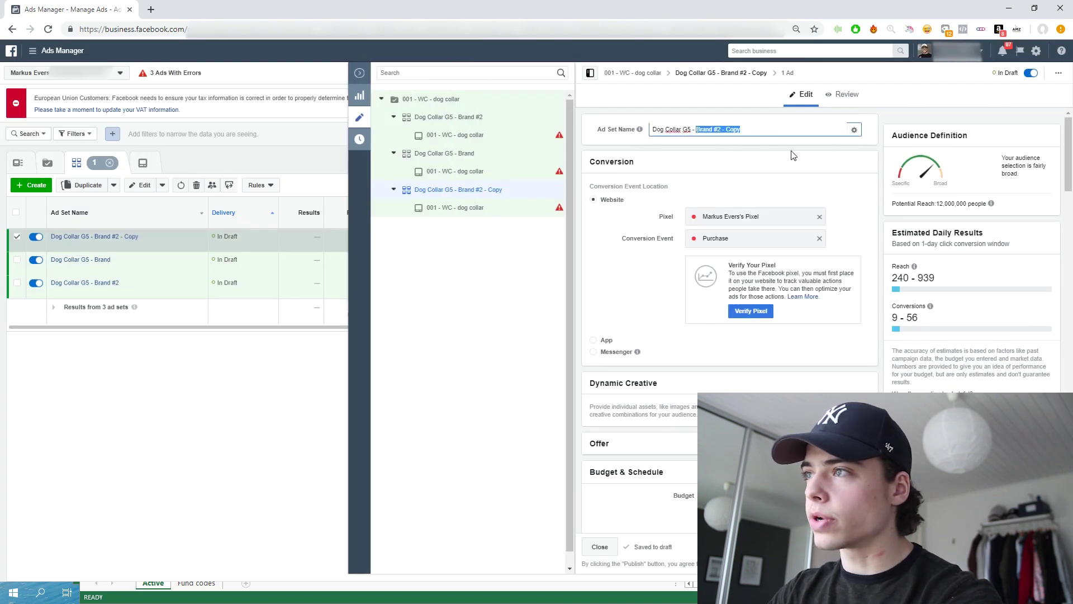
pyautogui.write('Fanpages')
pyautogui.click(783, 164)
# Remove the Online shopping narrowing and the Pet store and Petland interests from the Fanpages ad set's detailed targeting.
pyautogui.scroll(-15, 682, 232)
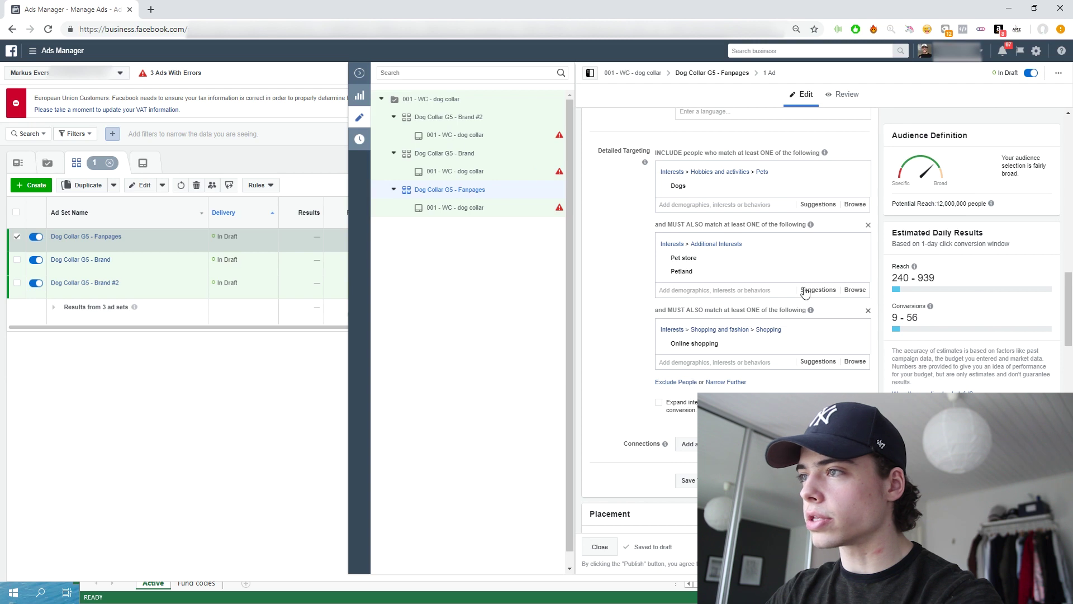
pyautogui.click(868, 310)
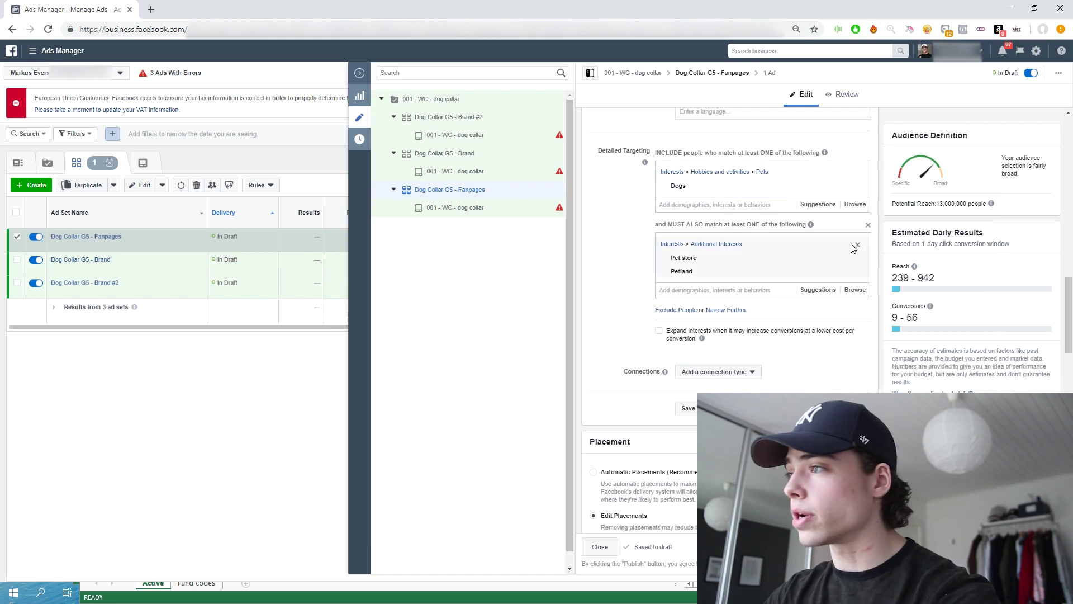
pyautogui.click(857, 245)
# Narrow the Fanpages audience to people who must also match Puppy love or i love my dog.
pyautogui.click(747, 240)
pyautogui.write('i love ds')
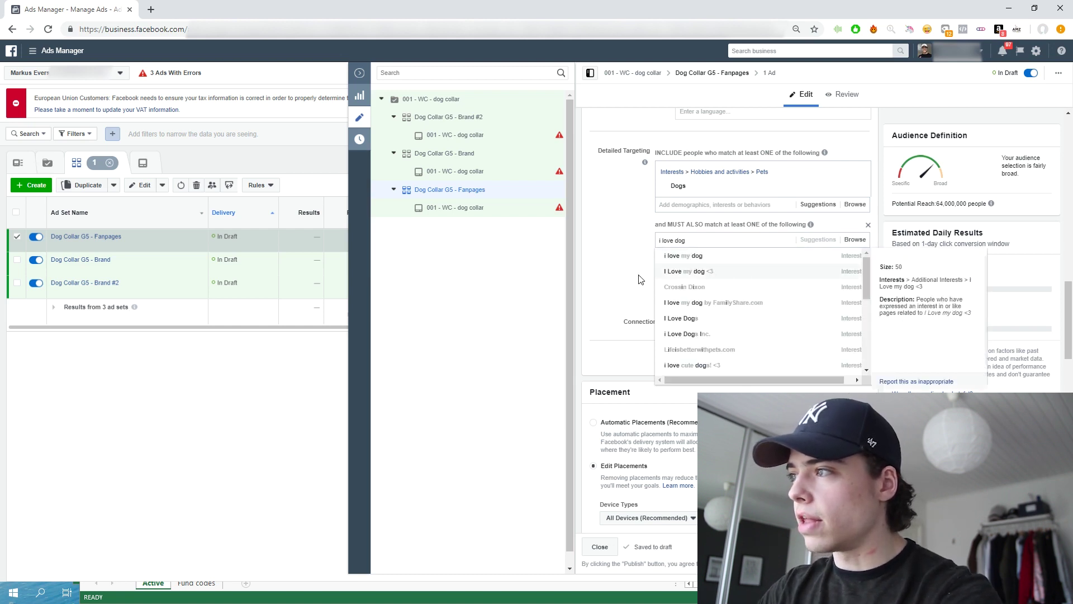
pyautogui.click(689, 271)
pyautogui.click(816, 275)
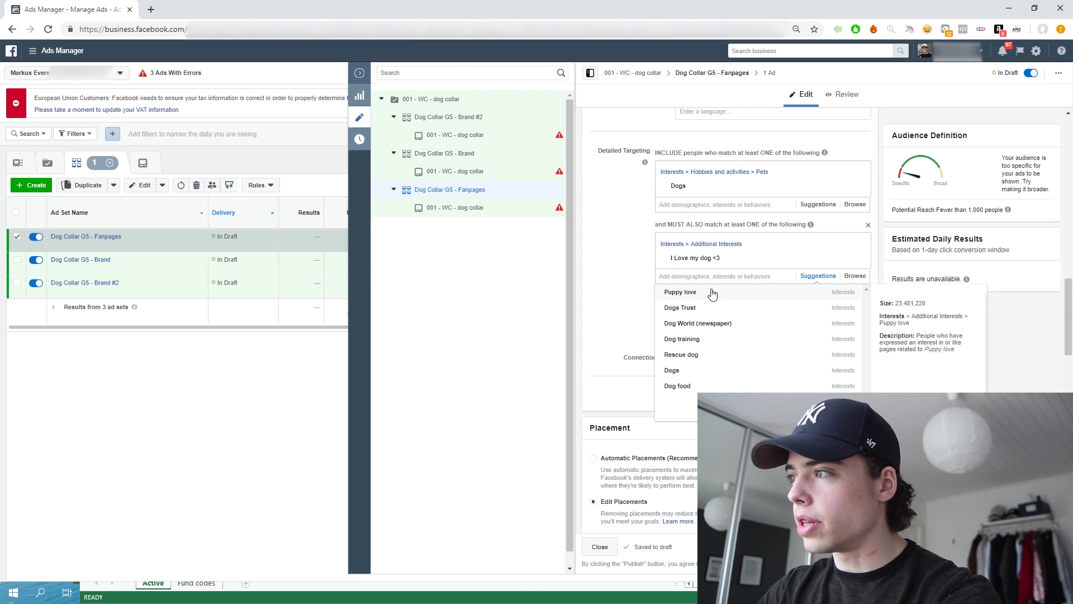
pyautogui.click(712, 294)
pyautogui.click(862, 257)
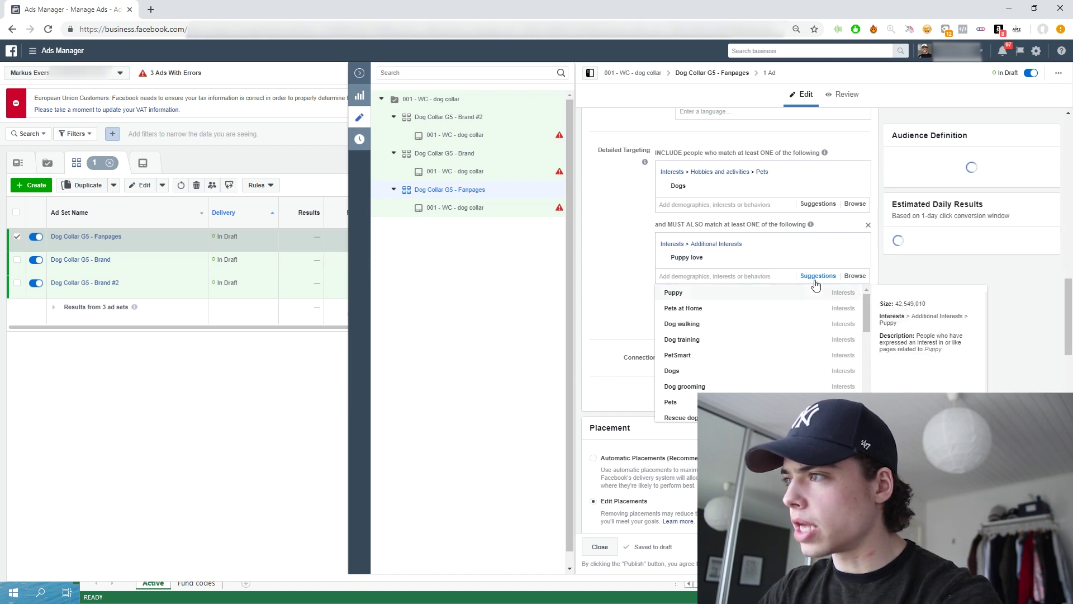
pyautogui.click(705, 277)
pyautogui.write('i love dog')
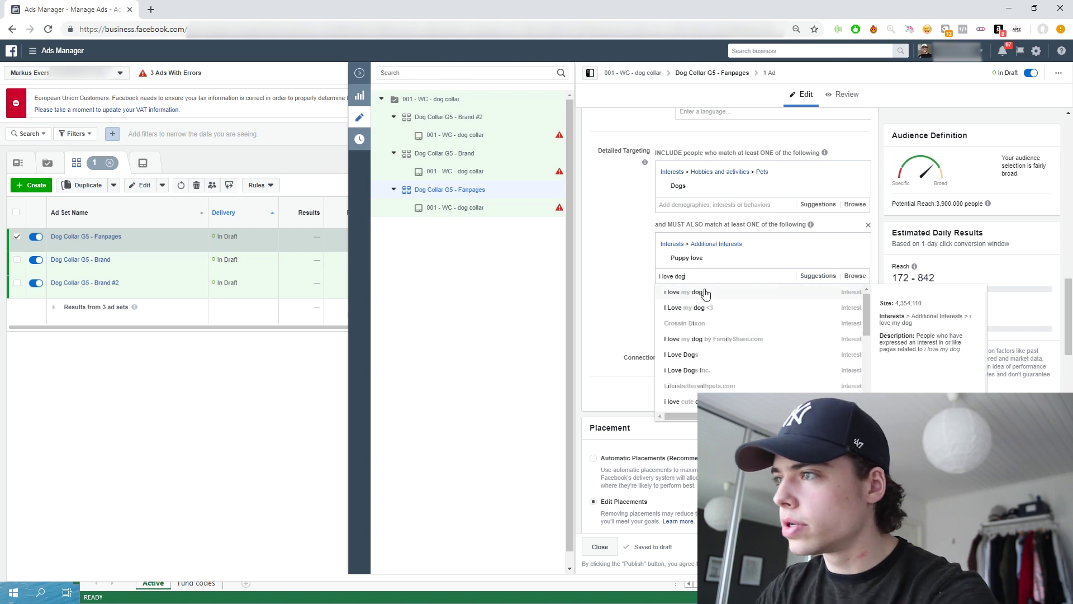
pyautogui.click(705, 291)
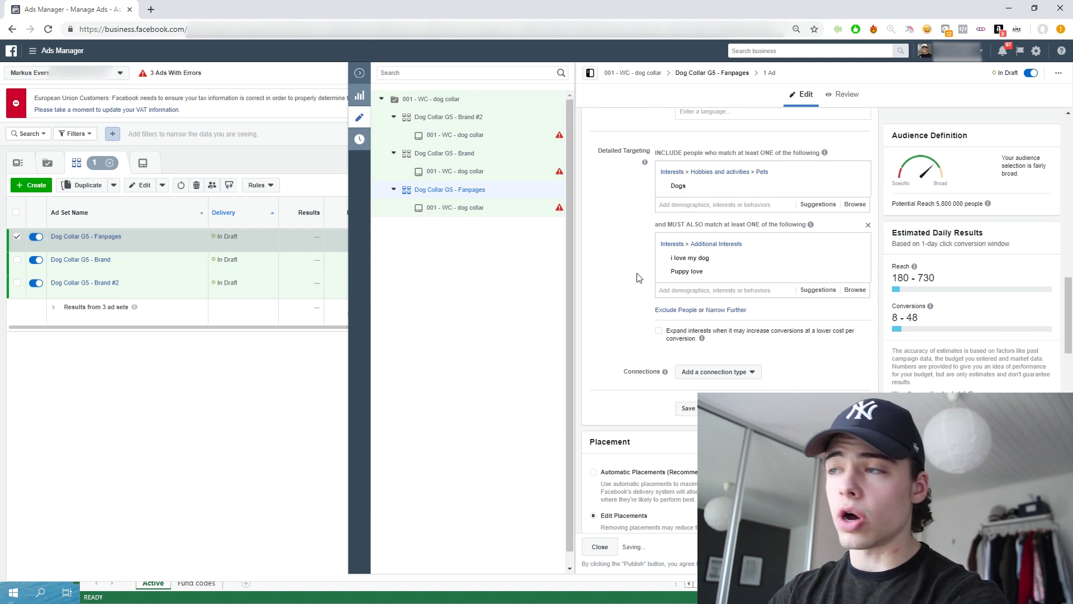
# Close the ad set editor and select all three Dog Collar G5 ad sets in the list.
pyautogui.click(357, 73)
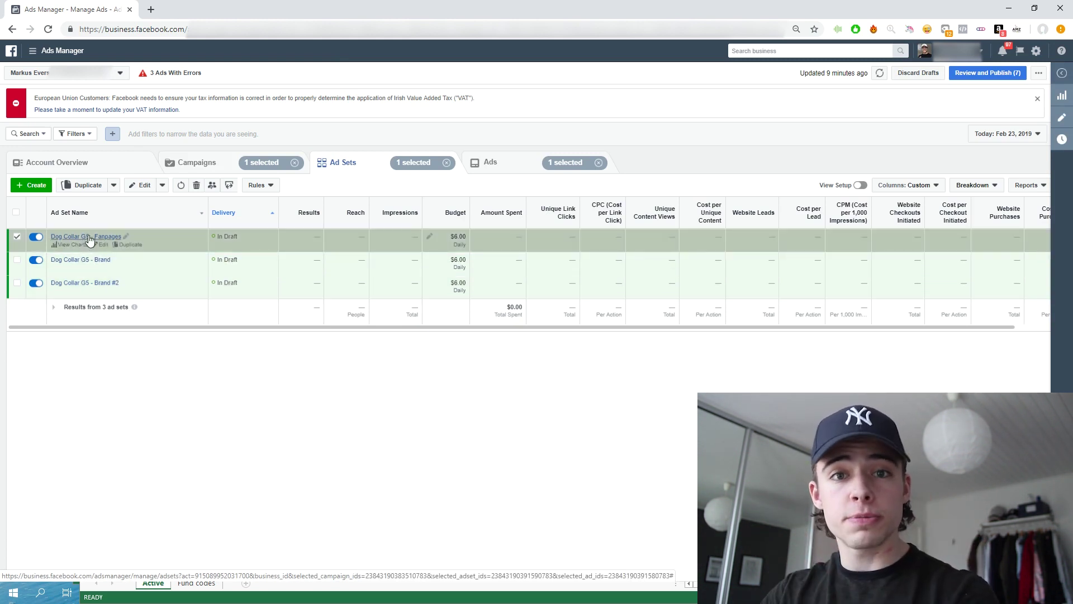
pyautogui.click(16, 213)
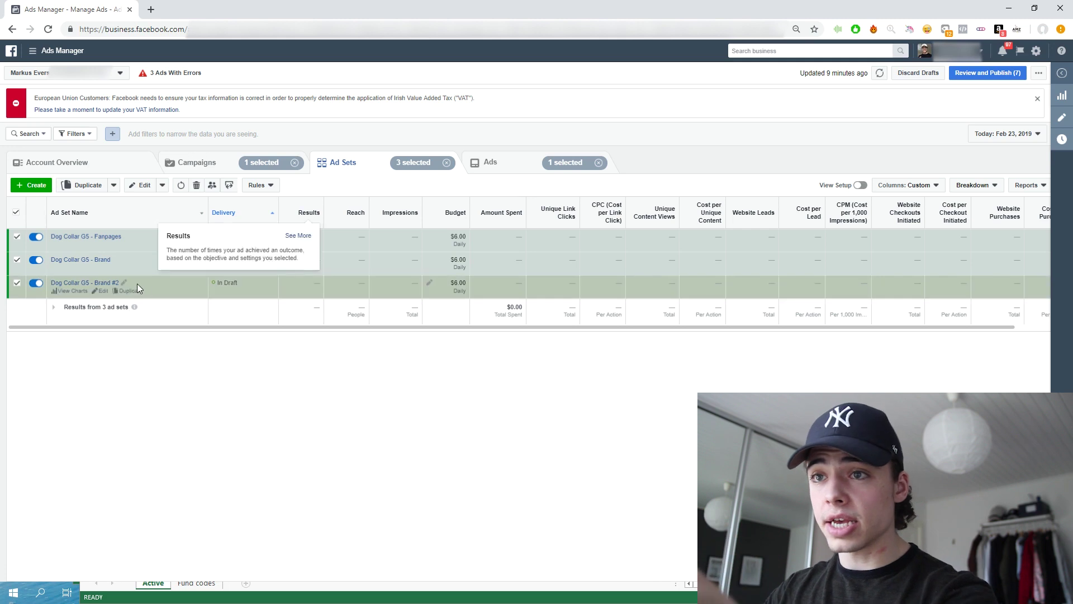
# Duplicate the three selected Dog Collar G5 ad sets once each into the original campaign.
pyautogui.click(82, 187)
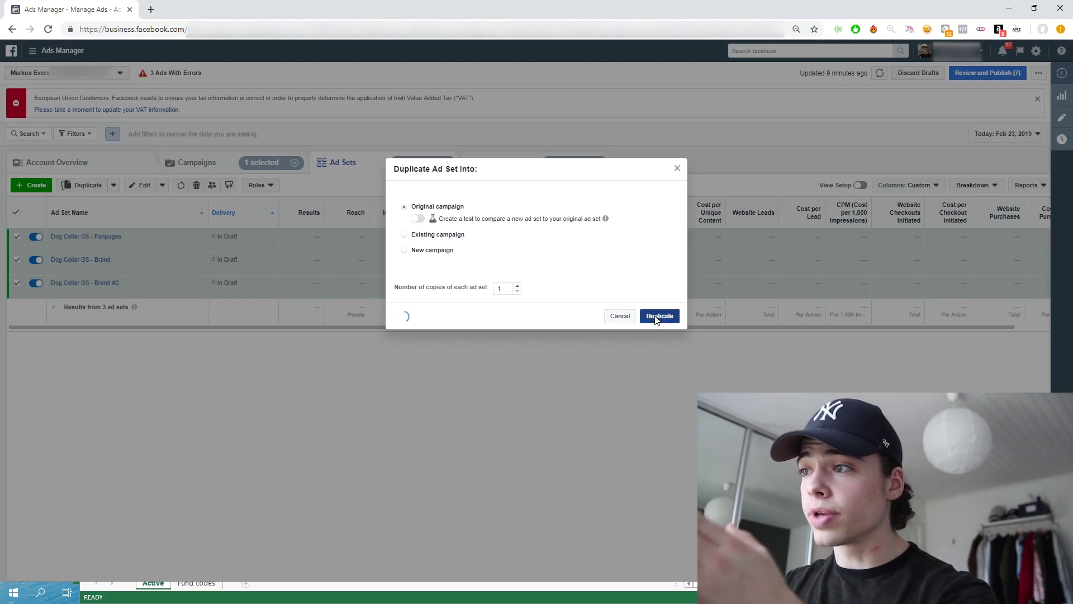
pyautogui.click(657, 314)
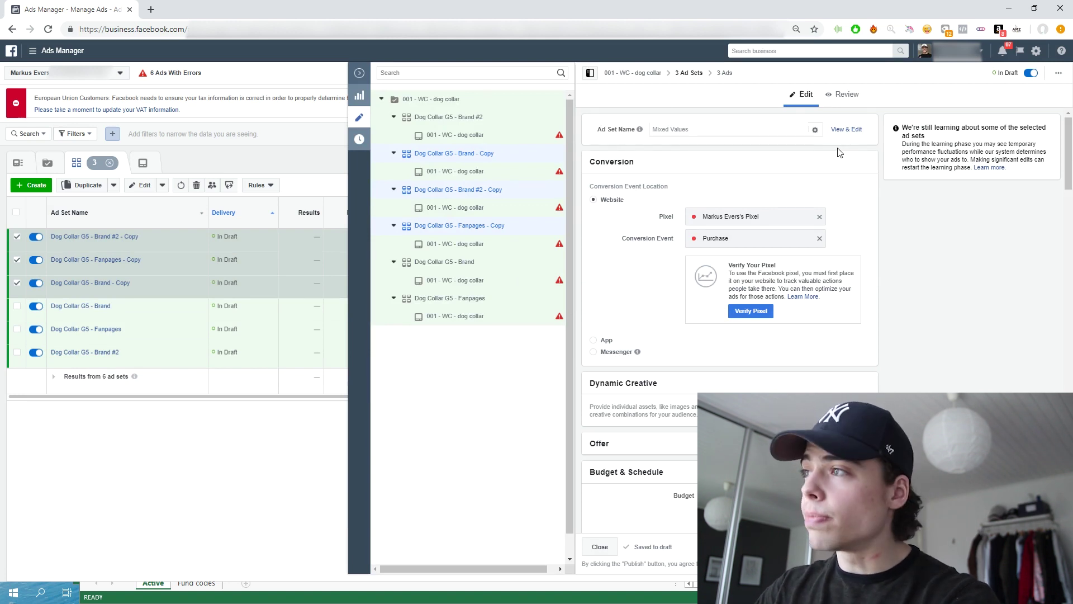
# Remove the "- Copy" suffix from the names of the three duplicated ad sets.
pyautogui.click(842, 132)
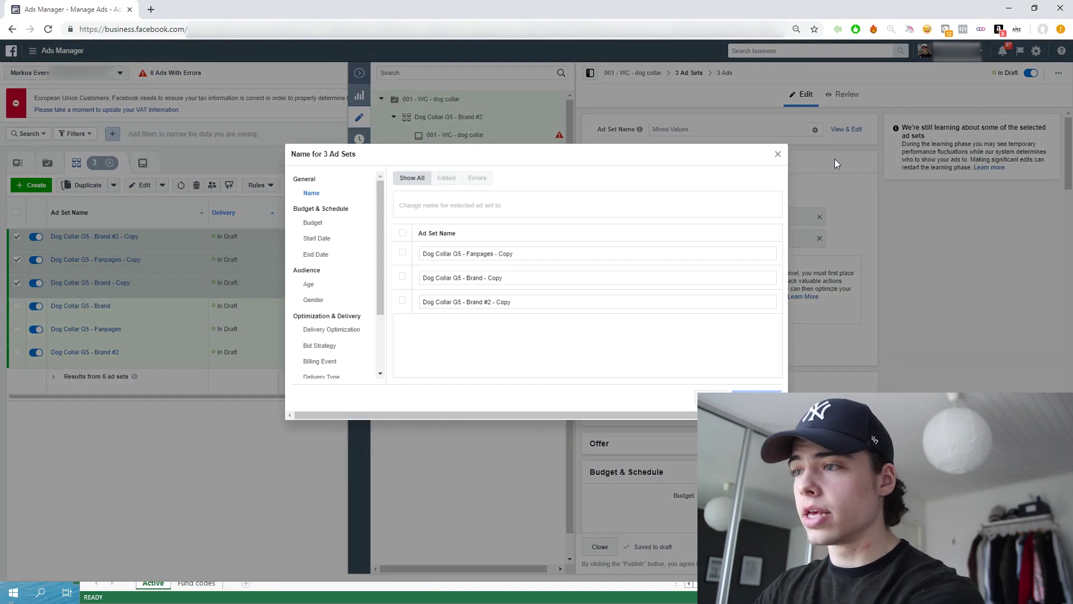
pyautogui.click(496, 252)
pyautogui.press('Delete')
pyautogui.press('Delete')
pyautogui.press('Delete')
pyautogui.press('Delete')
pyautogui.press('Delete')
pyautogui.press('Delete')
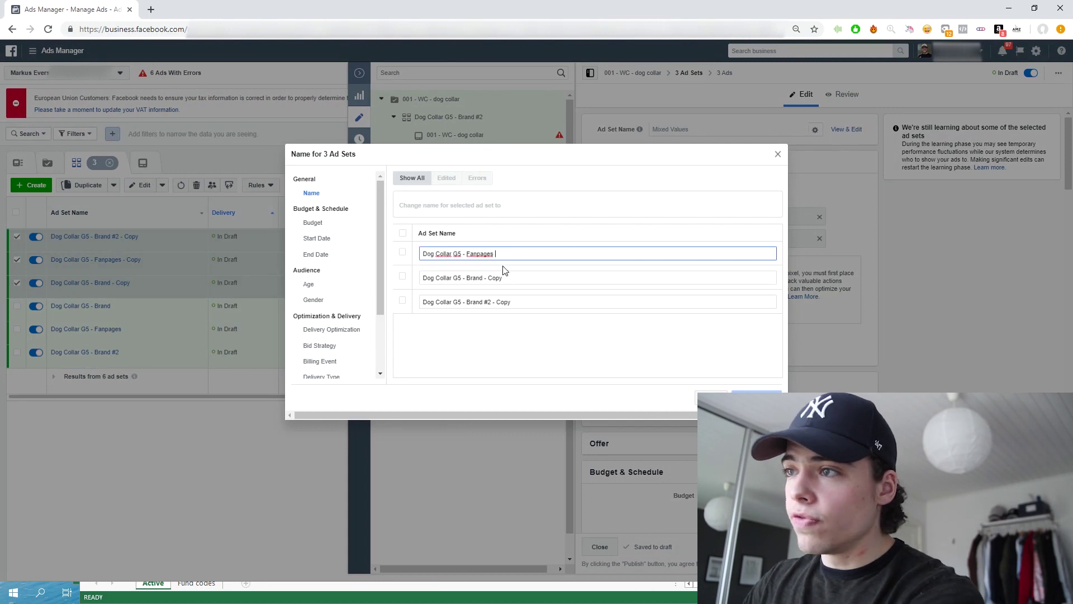
pyautogui.doubleClick(488, 278)
pyautogui.click(495, 294)
pyautogui.press('Delete')
pyautogui.press('Delete')
pyautogui.press('Delete')
pyautogui.press('Delete')
pyautogui.press('Delete')
pyautogui.press('Delete')
pyautogui.click(551, 318)
# Replace G5 with WW in the three duplicated ad set names and save the names to draft.
pyautogui.click(459, 246)
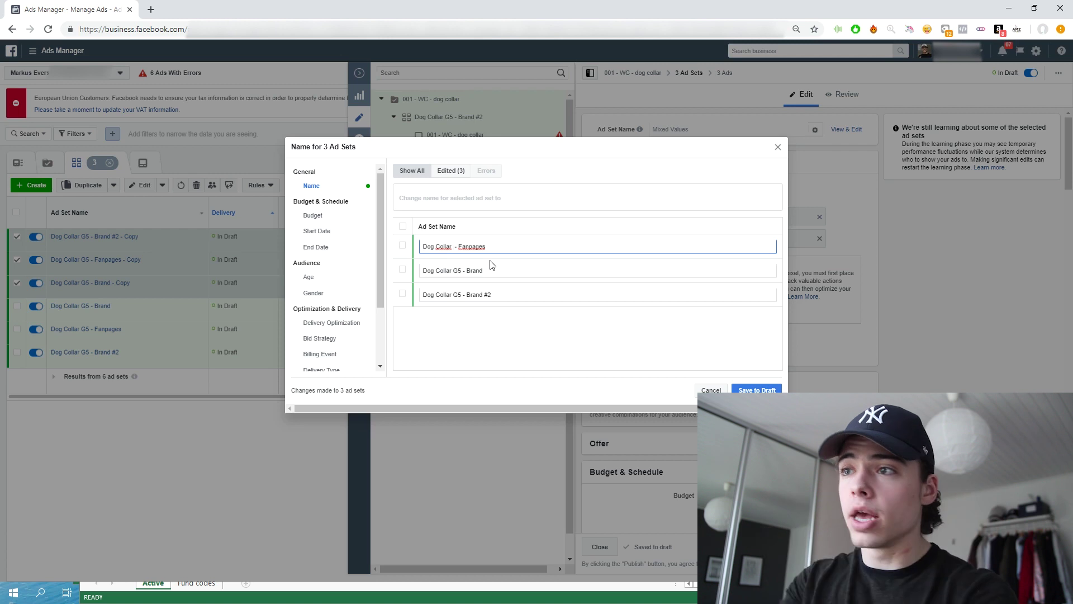
pyautogui.write('WW')
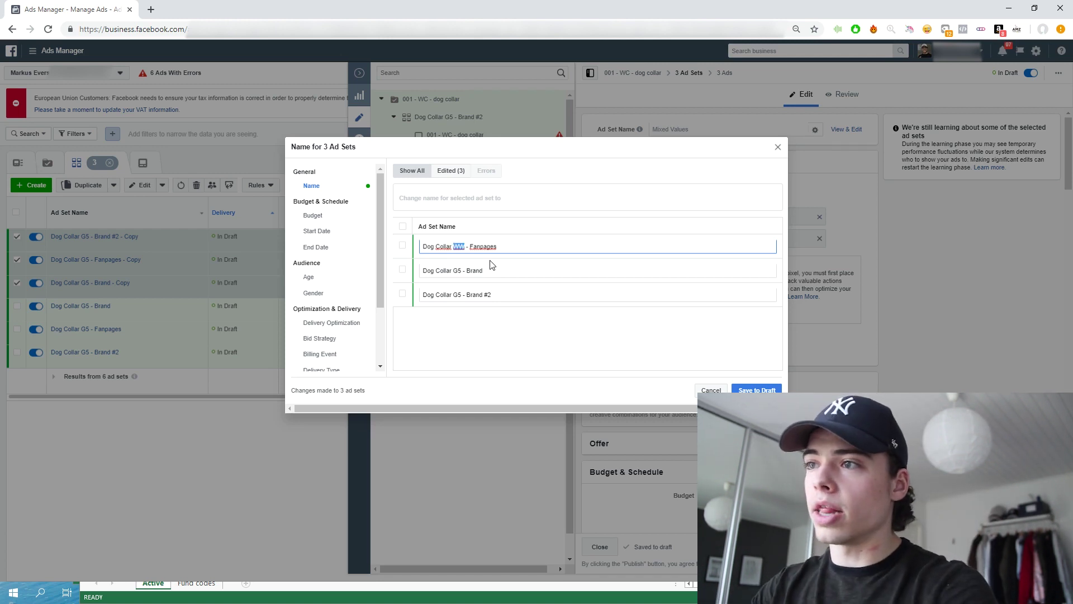
pyautogui.moveTo(461, 271); pyautogui.dragTo(453, 294)
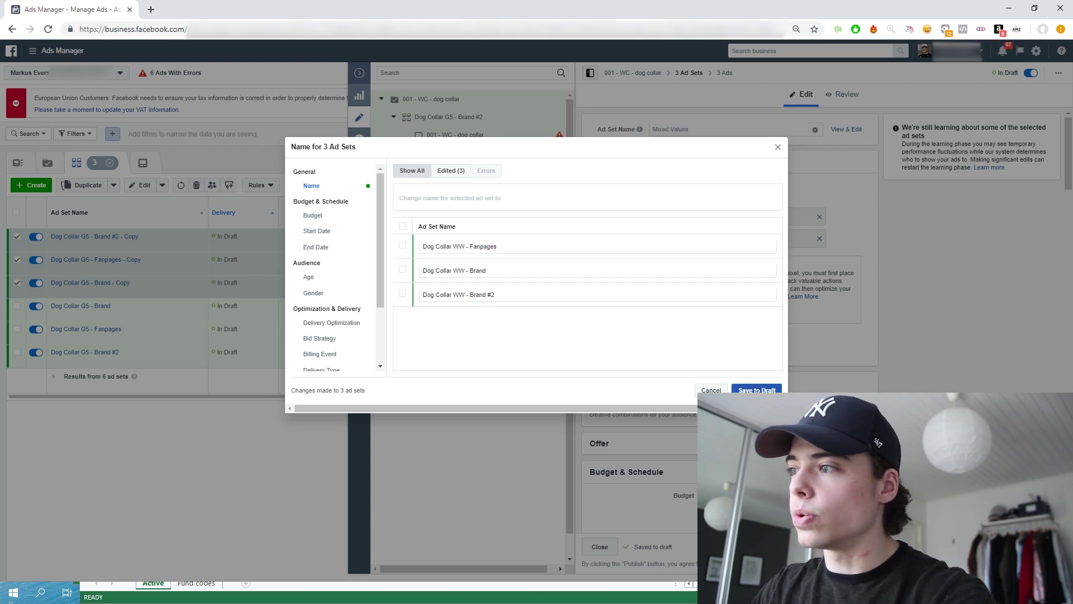
pyautogui.click(753, 390)
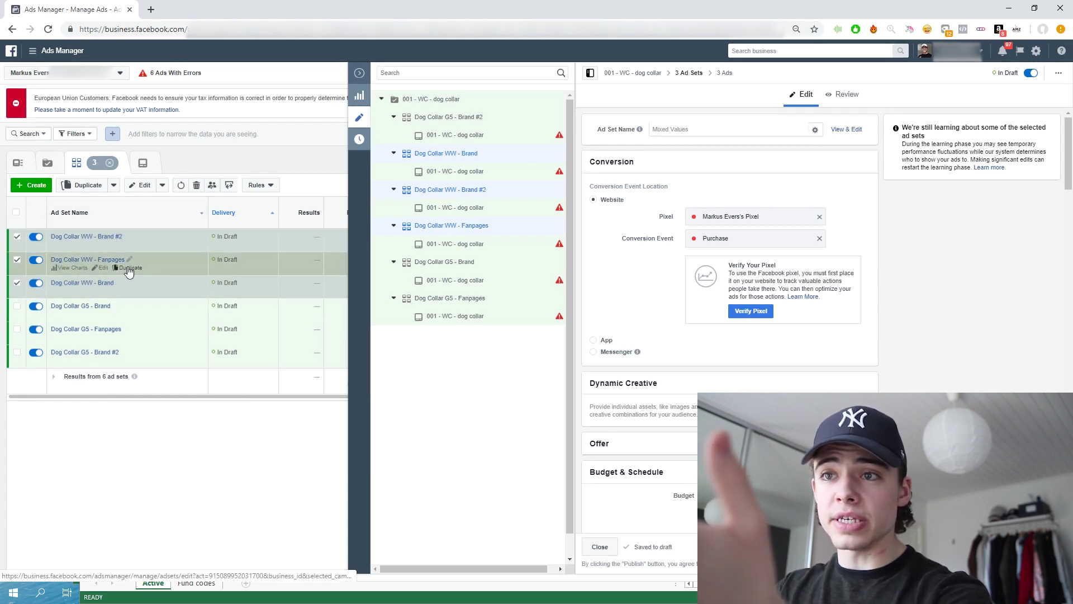
# Change the audience location of the three WW ad sets to Worldwide by including all countries.
pyautogui.scroll(-15, 631, 315)
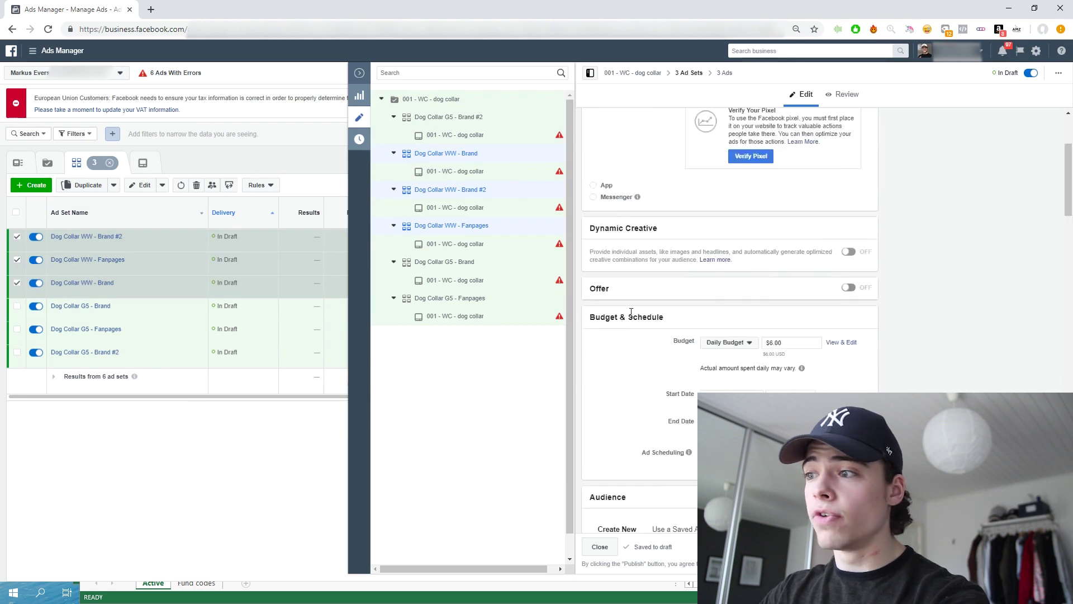
pyautogui.scroll(-5, 631, 310)
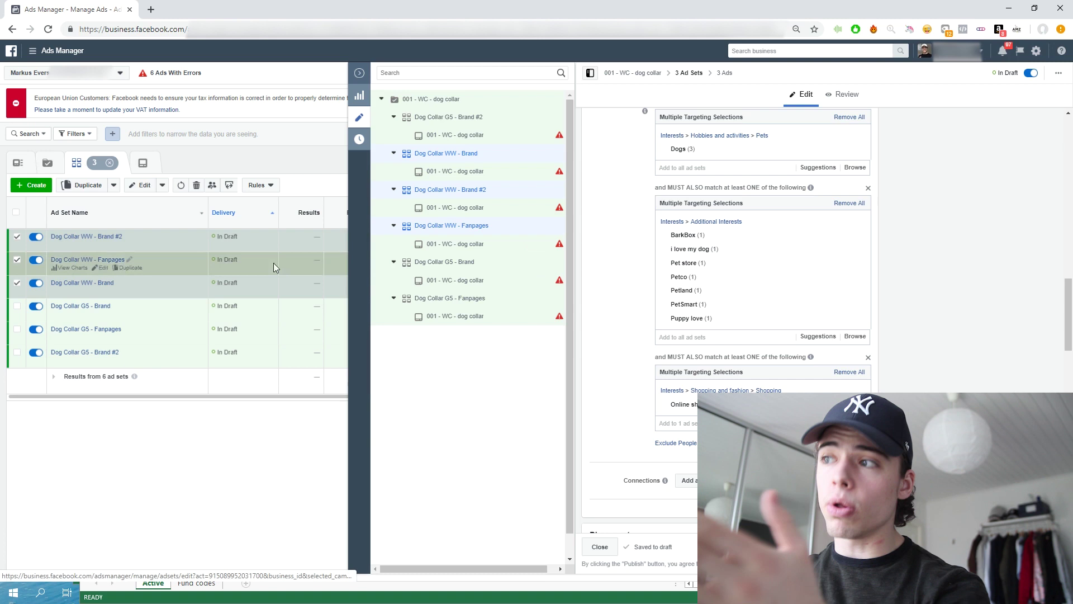
pyautogui.scroll(1, 603, 297)
pyautogui.scroll(-2, 655, 335)
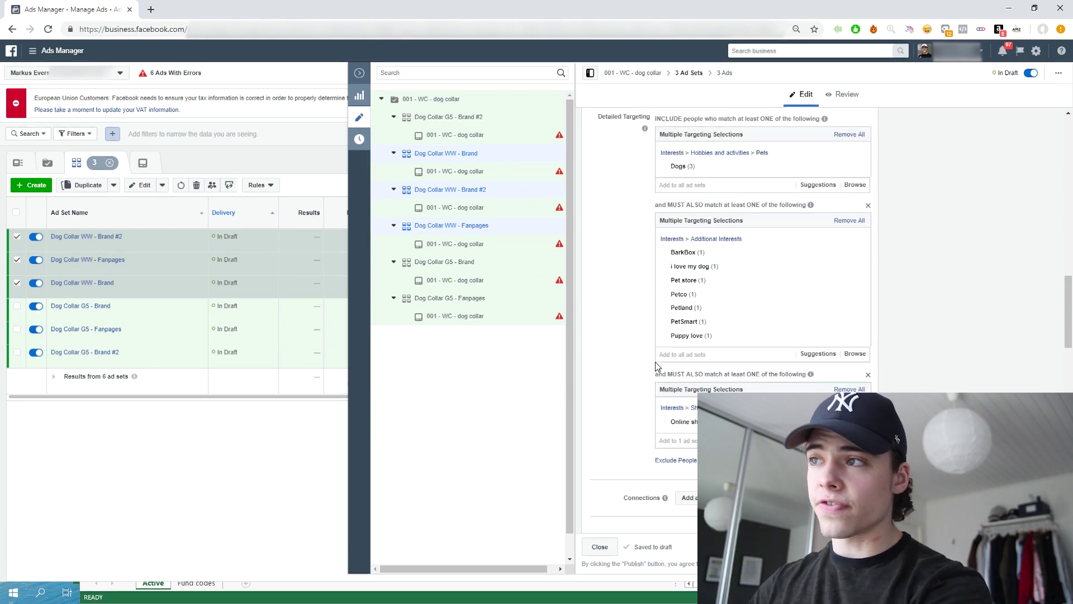
pyautogui.scroll(2, 655, 335)
pyautogui.moveTo(709, 297)
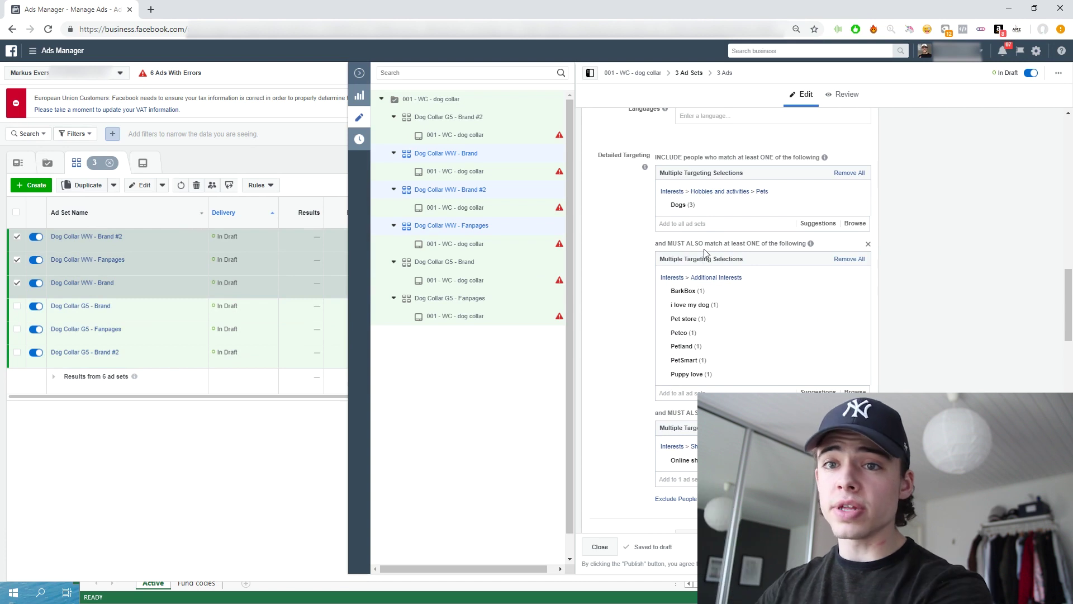
pyautogui.scroll(6, 691, 235)
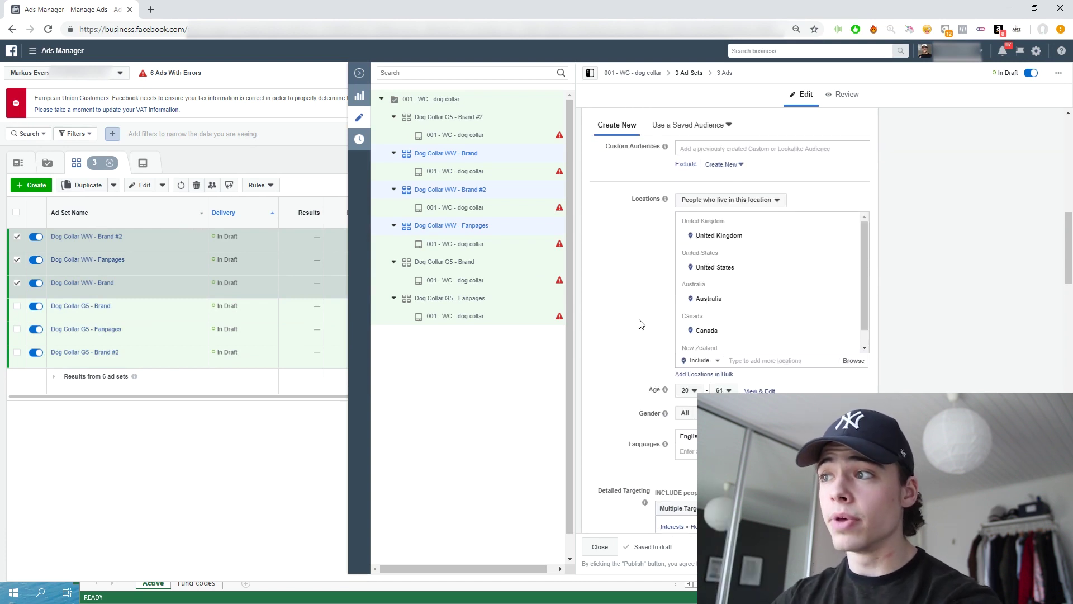
pyautogui.click(847, 362)
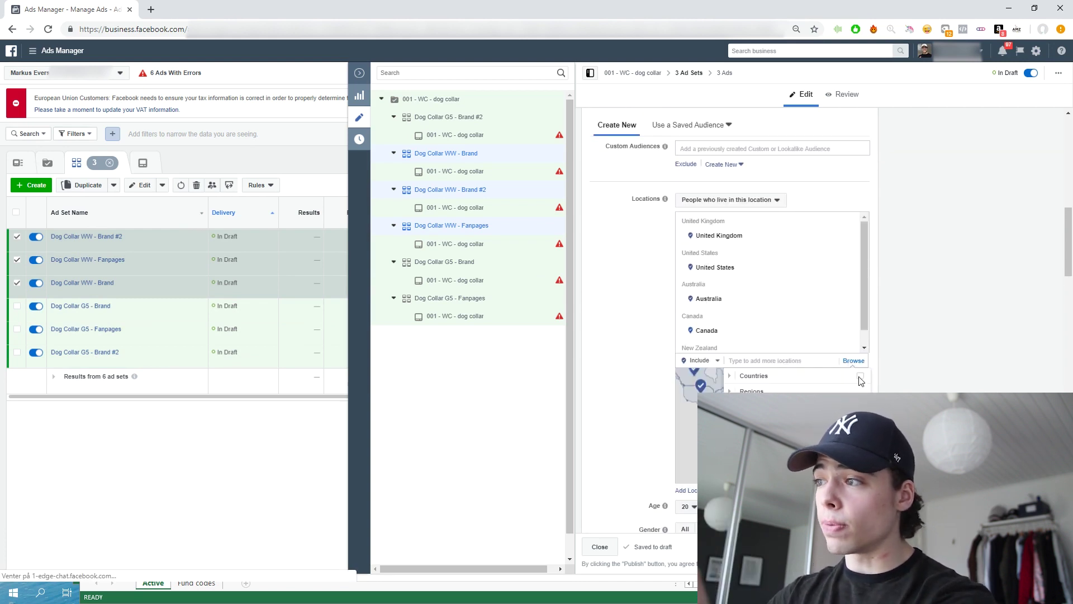
pyautogui.click(857, 376)
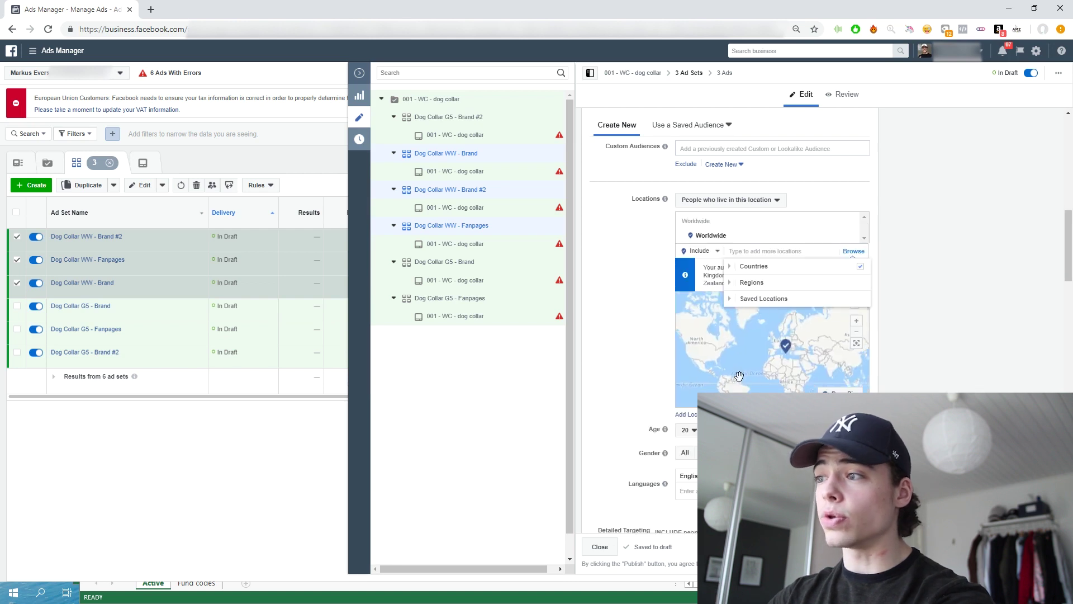
# Exclude the saved locations list, including India, Nepal, Montenegro and Myanmar, from the WW ad sets' worldwide audience.
pyautogui.click(700, 248)
pyautogui.click(695, 280)
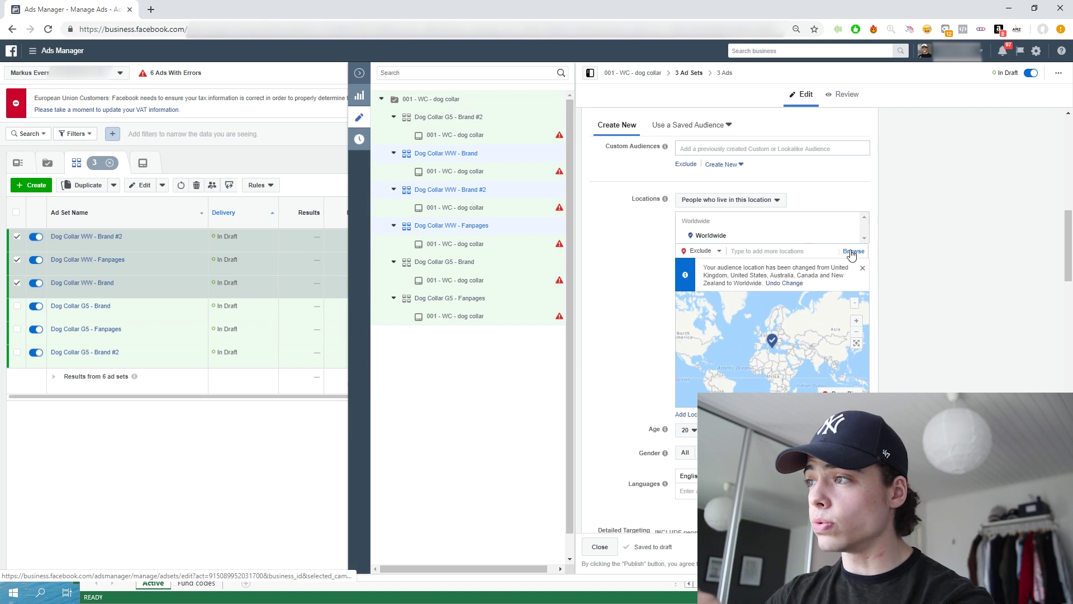
pyautogui.click(851, 251)
pyautogui.click(760, 298)
pyautogui.moveTo(785, 363)
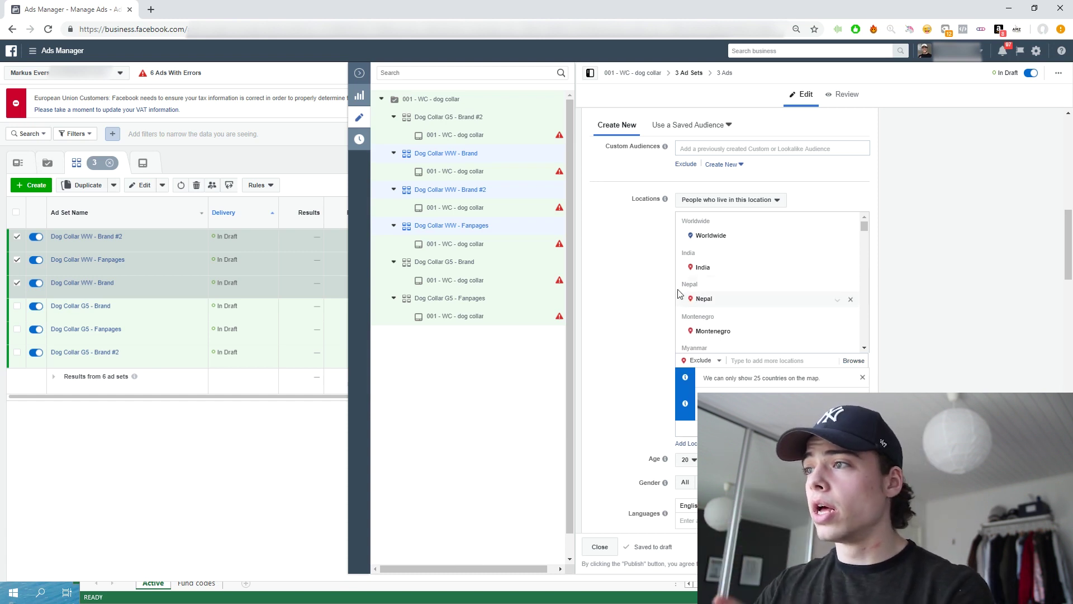
pyautogui.click(853, 361)
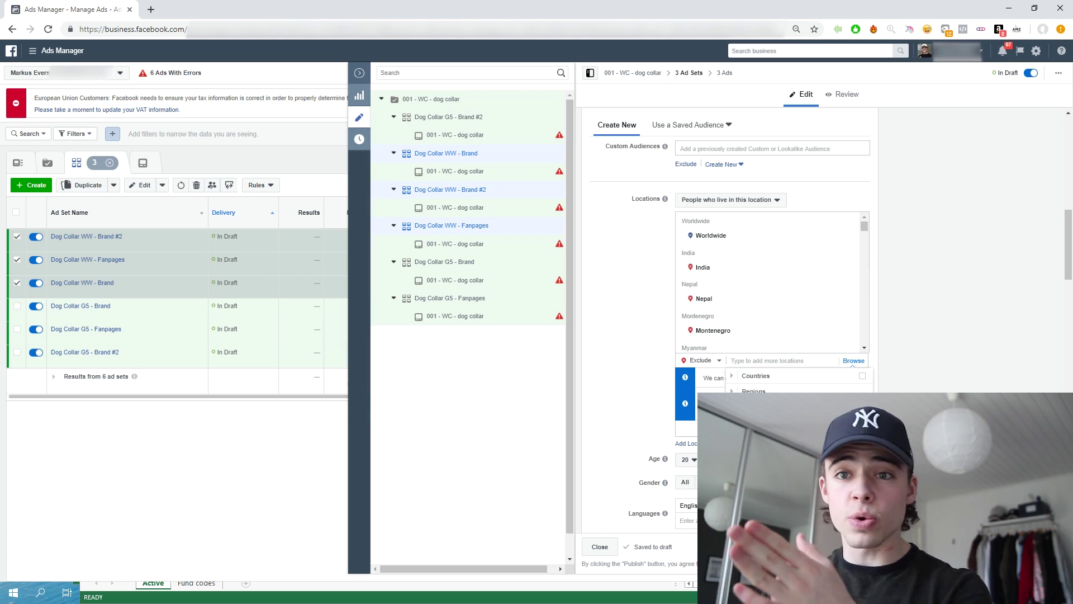
pyautogui.click(702, 361)
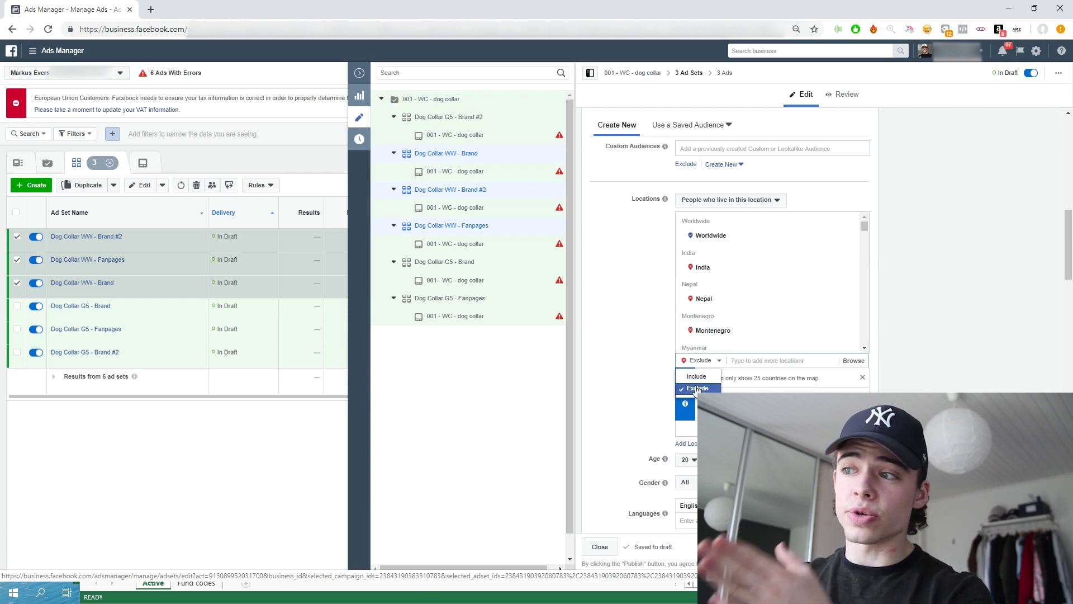
pyautogui.click(648, 338)
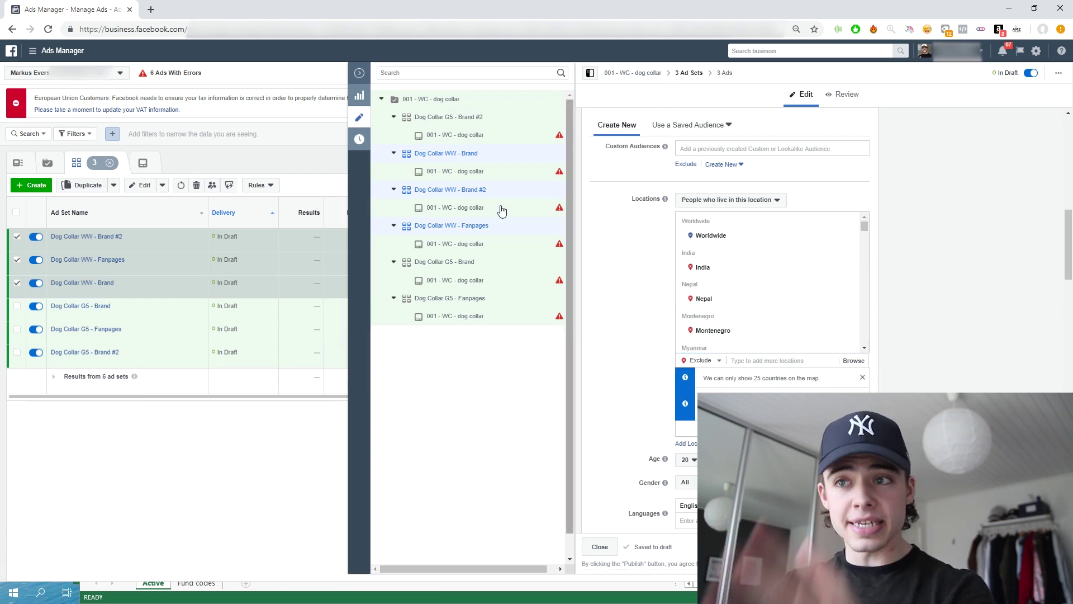
# Close the ad set editor and select all six Dog Collar G5 and WW ad sets.
pyautogui.click(359, 74)
pyautogui.click(16, 213)
pyautogui.click(17, 212)
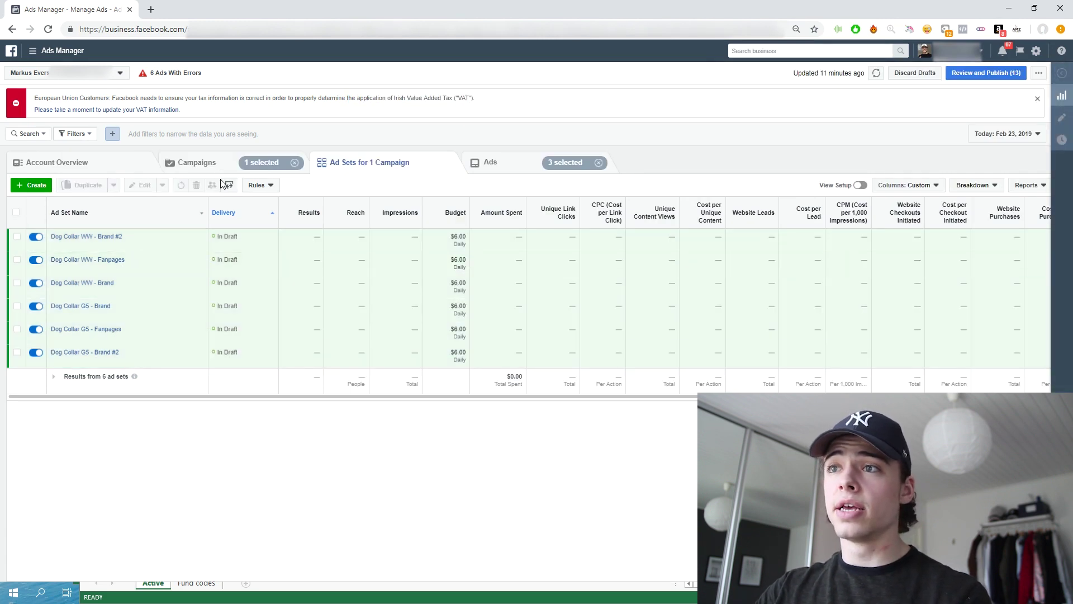
pyautogui.click(17, 213)
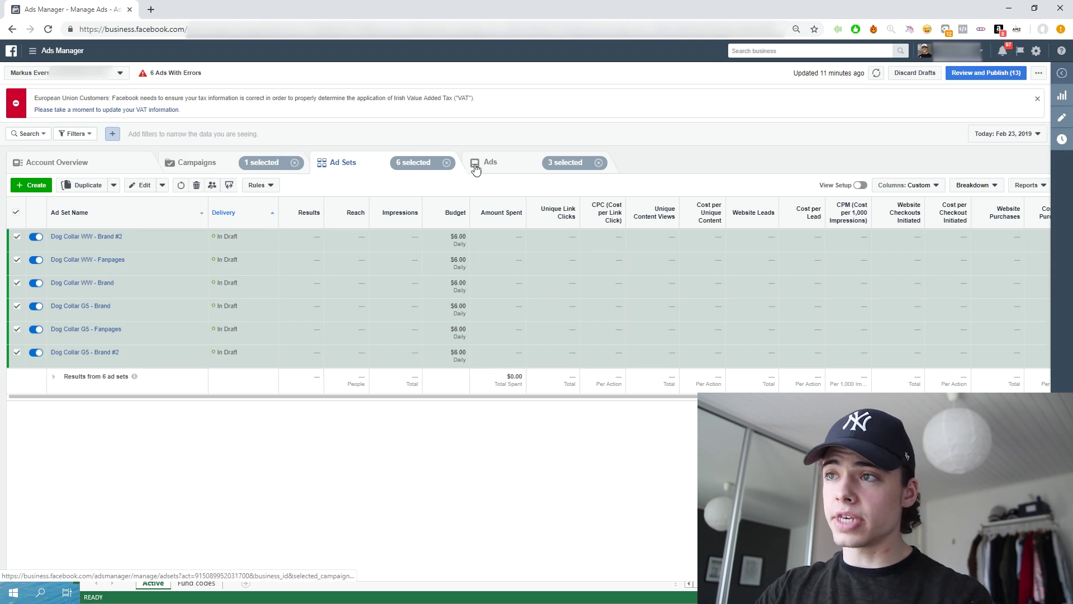
# Set all six 001 - WC - dog collar ads to use an existing post, and return to the ad sets list.
pyautogui.click(523, 167)
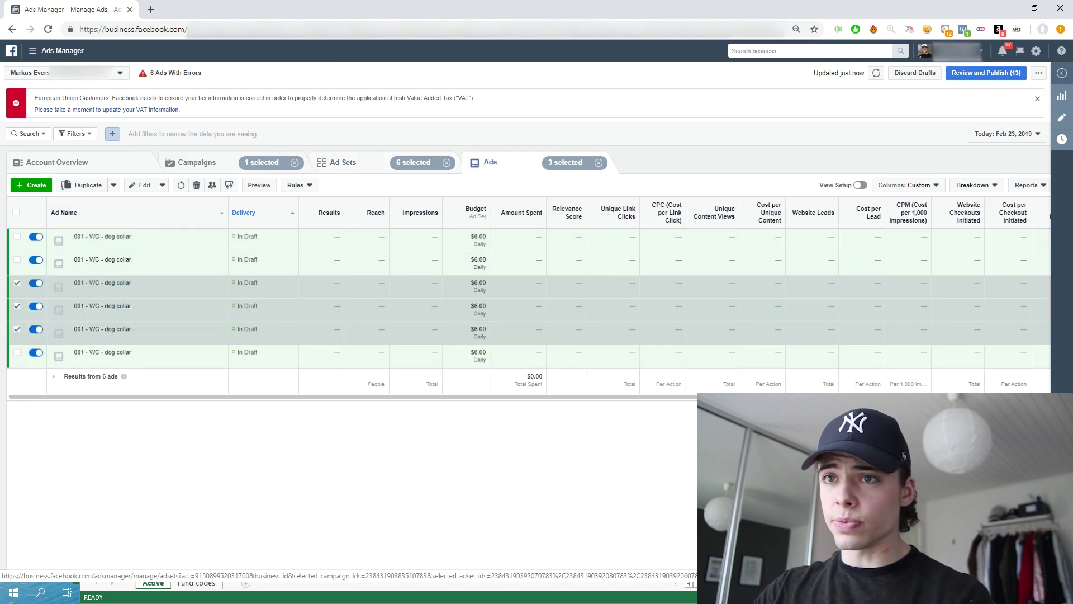
pyautogui.click(16, 213)
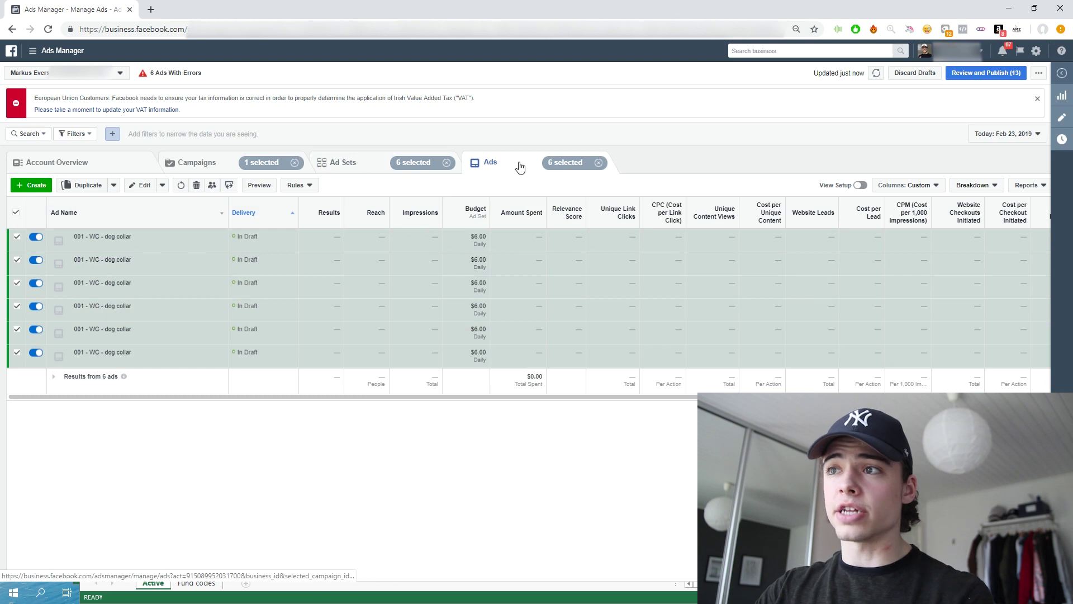
pyautogui.click(330, 164)
pyautogui.click(492, 163)
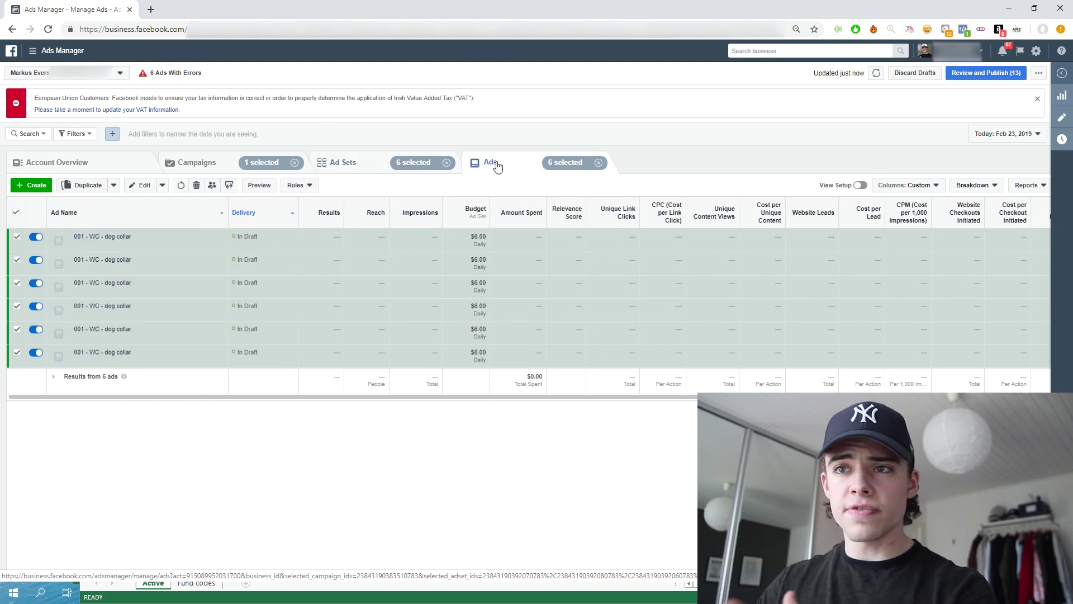
pyautogui.click(139, 190)
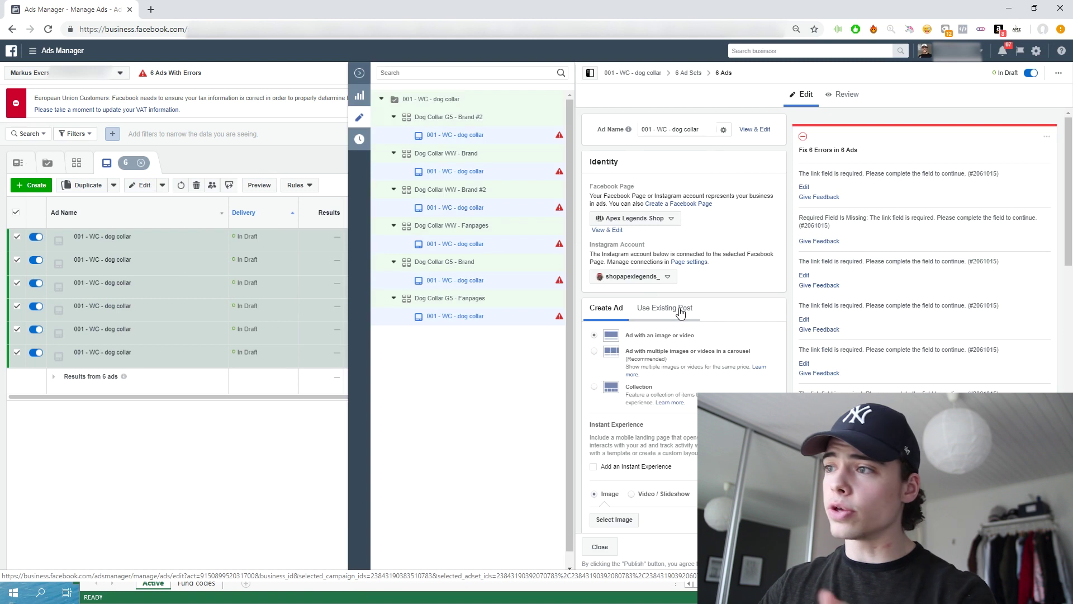
pyautogui.click(680, 314)
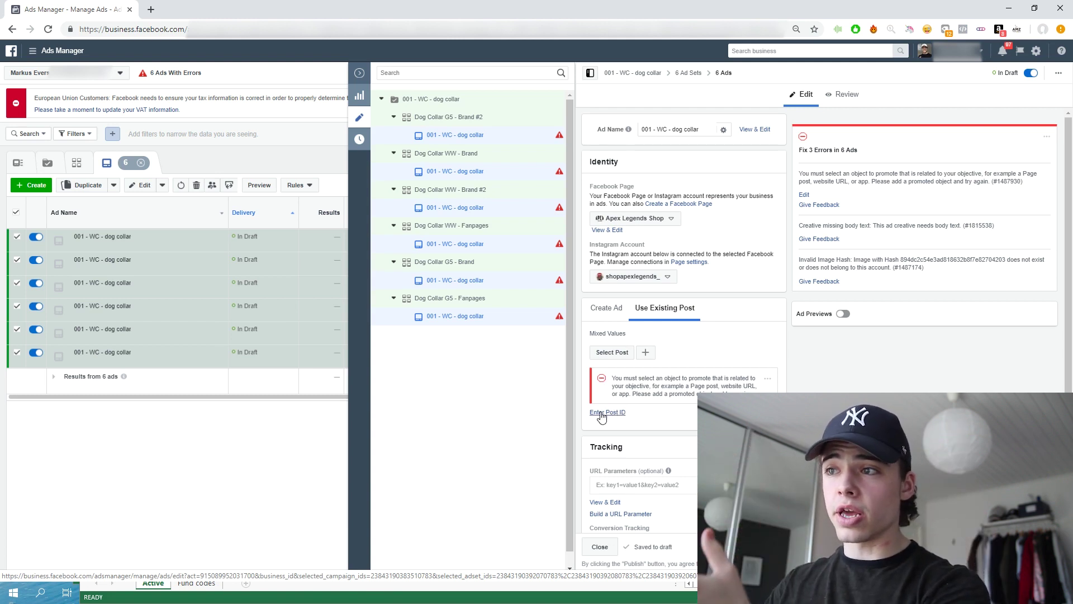
pyautogui.click(359, 73)
pyautogui.click(342, 172)
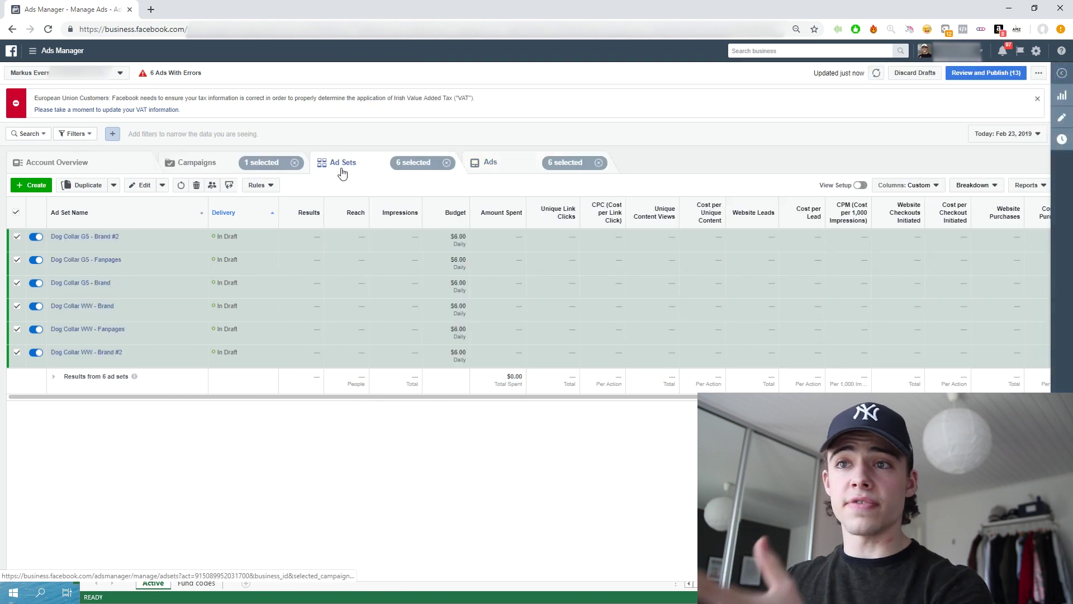